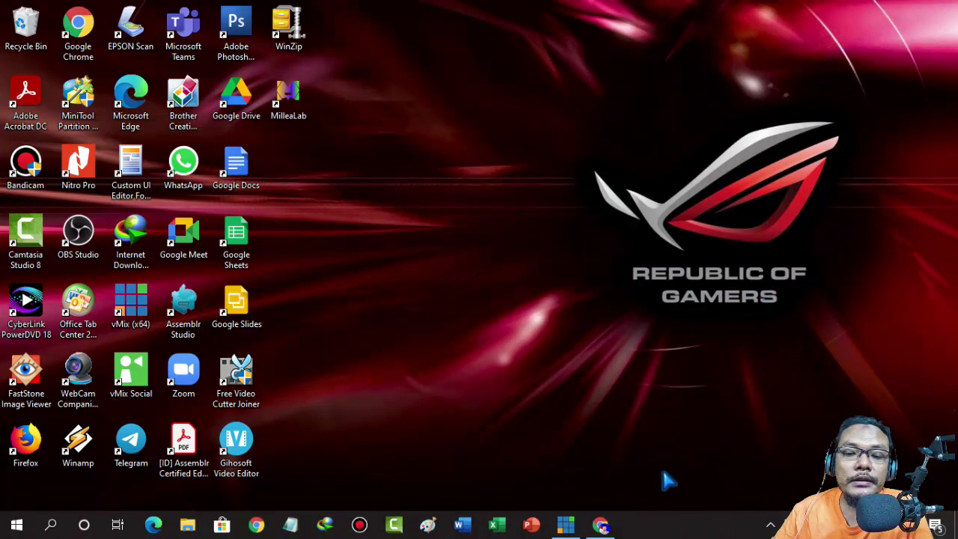
Switch to Chrome, open the bookmarked Assemblr Webplayer site and show the account's profile page.
left_click(602, 526)
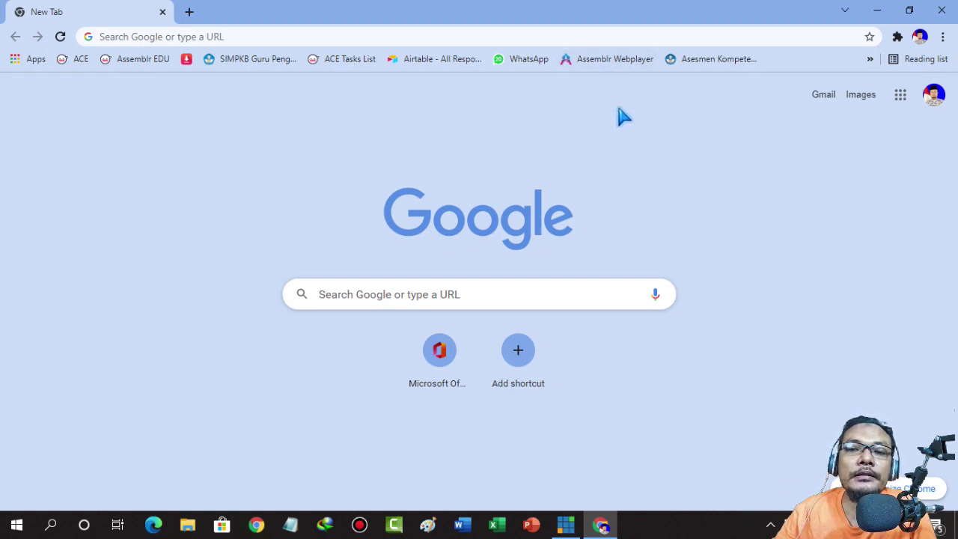
left_click(608, 64)
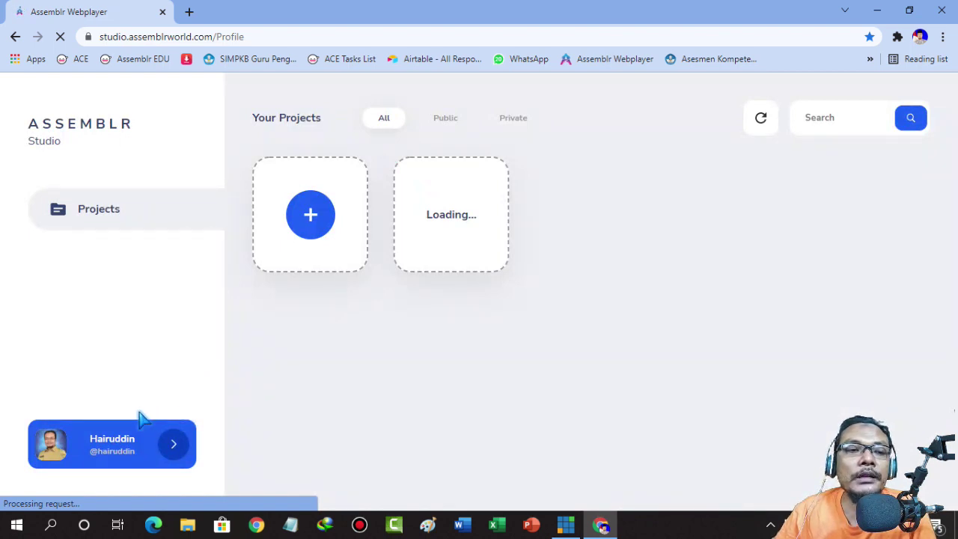
left_click(109, 446)
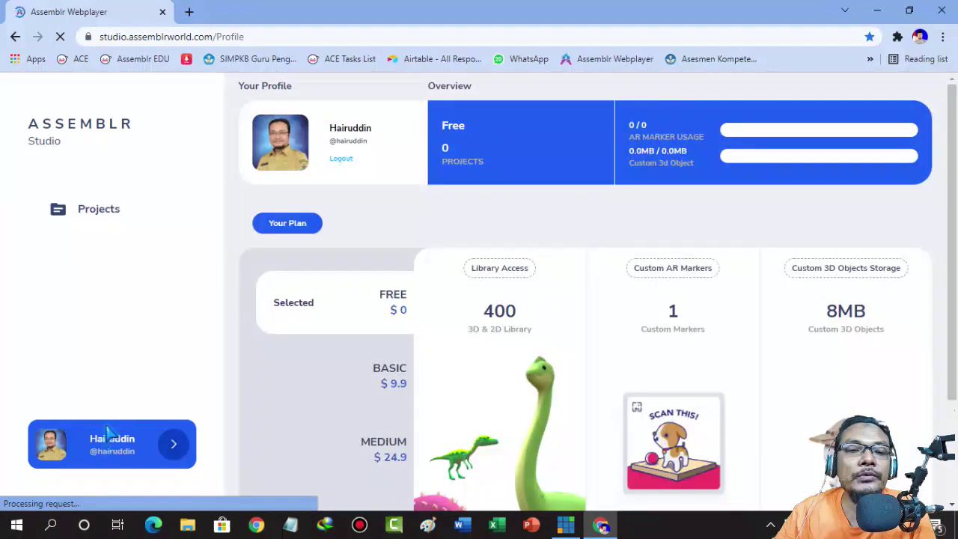
Look through the existing projects in the projects list and create a new blank project.
left_click(94, 215)
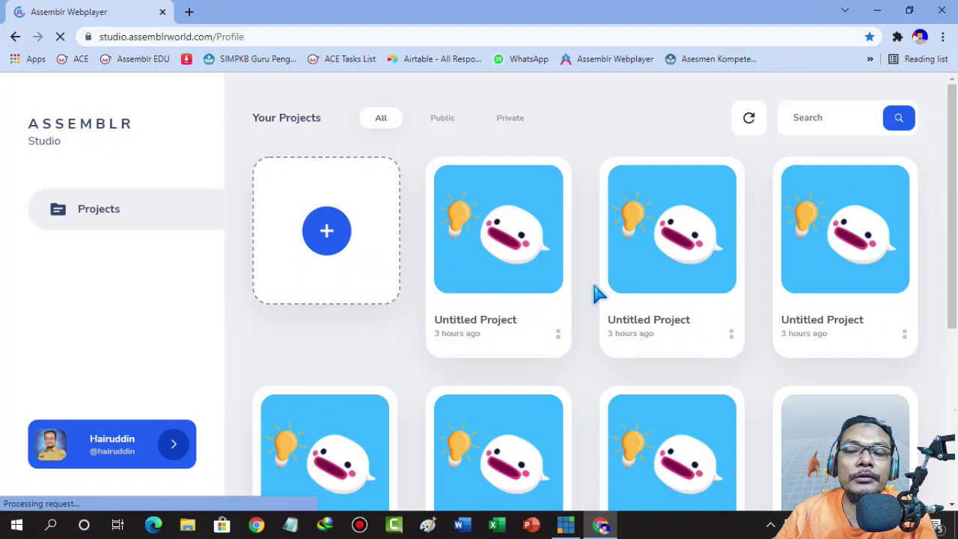
scroll(596, 298, "down", 2)
scroll(597, 299, "down", 1)
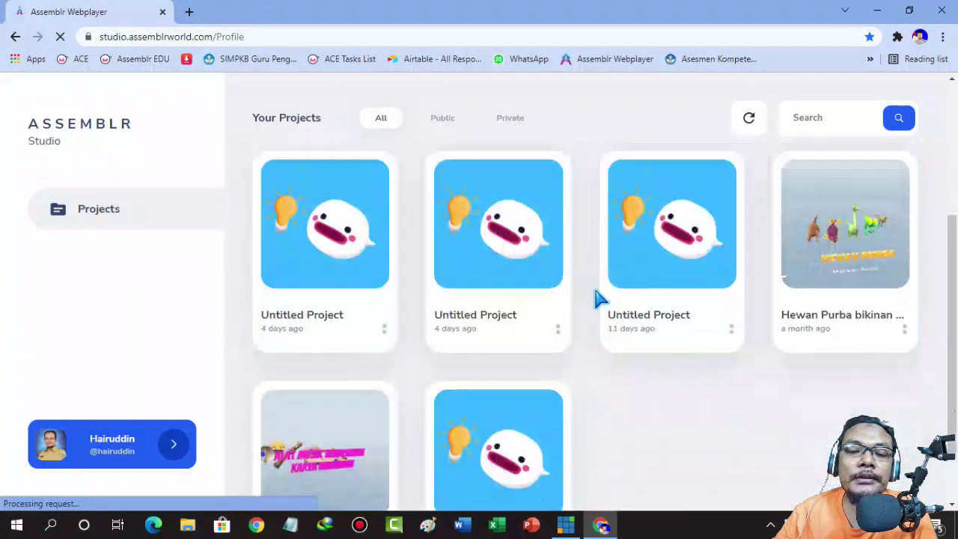
scroll(597, 300, "up", 3)
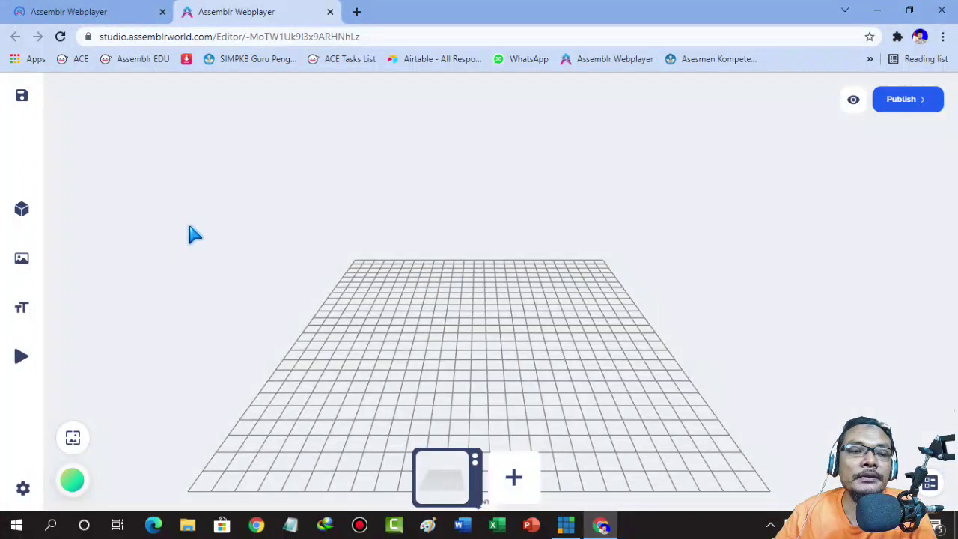
Add the ItpBonang model from the Indonesian Traditional Instruments category of 3D objects to the scene.
mouse_move(38, 103)
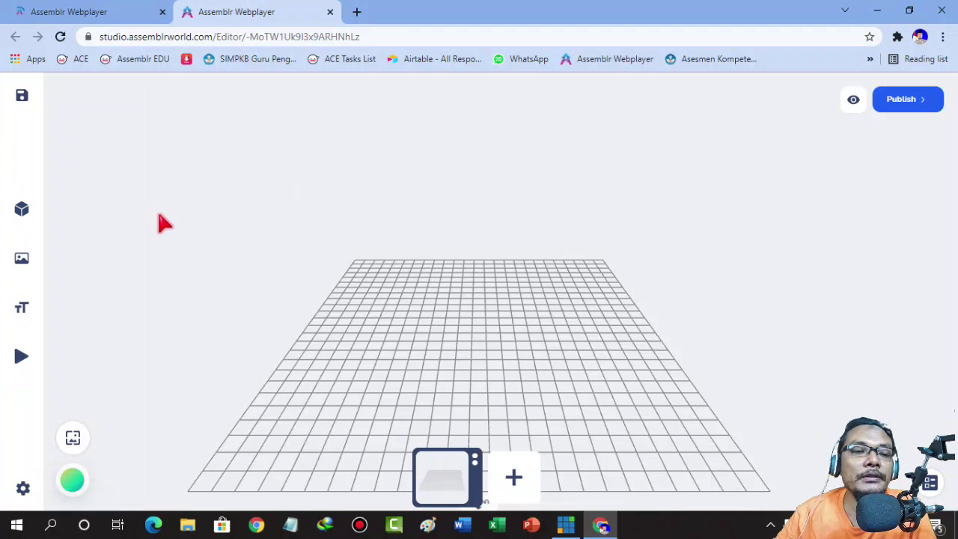
mouse_move(27, 218)
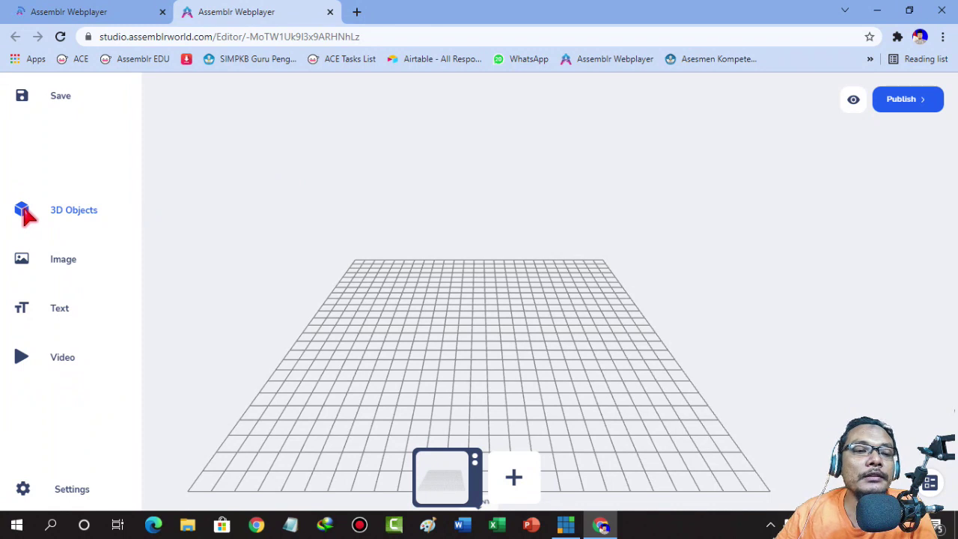
left_click(25, 213)
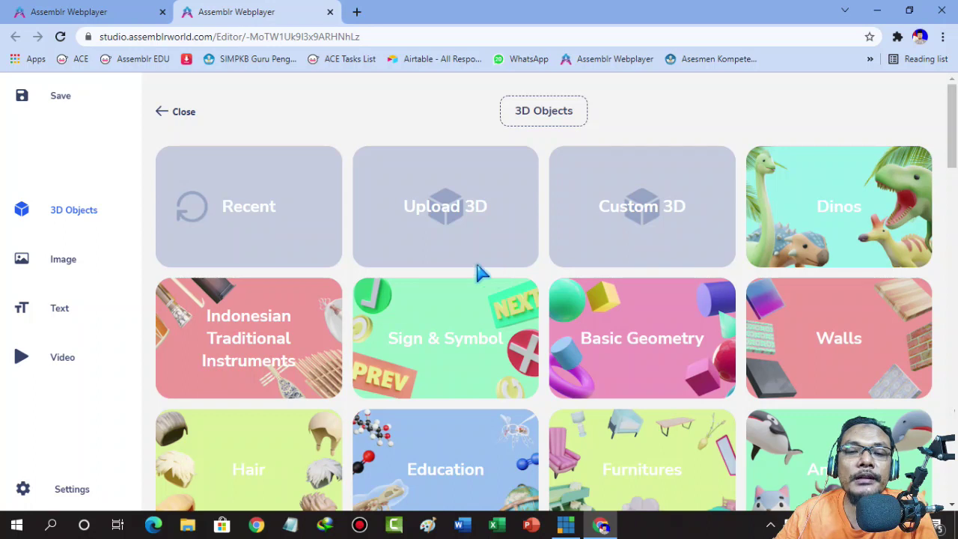
scroll(479, 273, "down", 2)
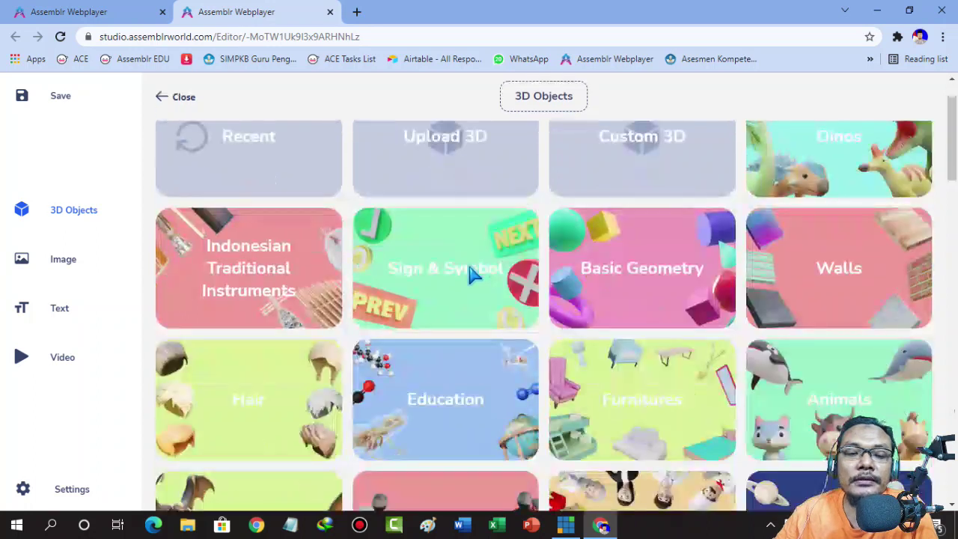
scroll(471, 269, "down", 4)
scroll(479, 262, "up", 2)
scroll(479, 262, "up", 5)
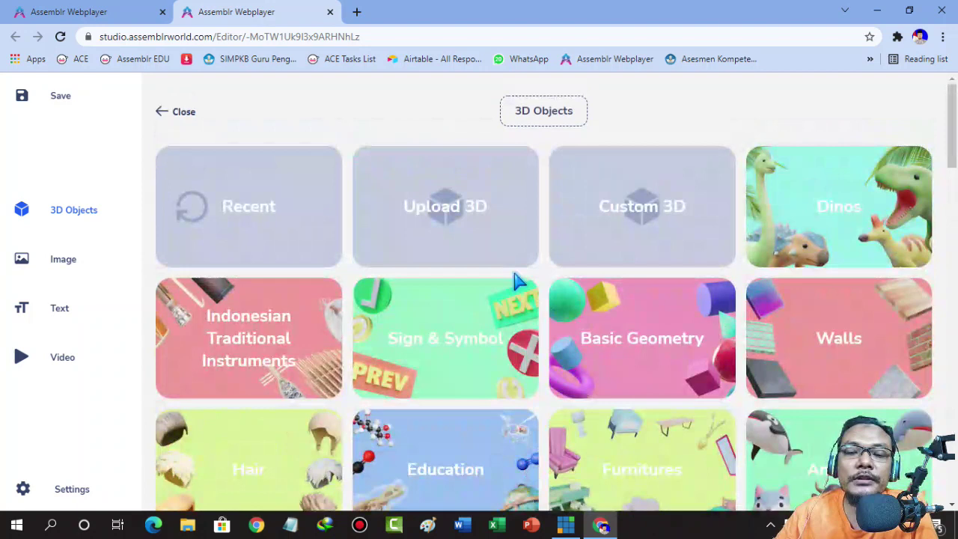
left_click(253, 343)
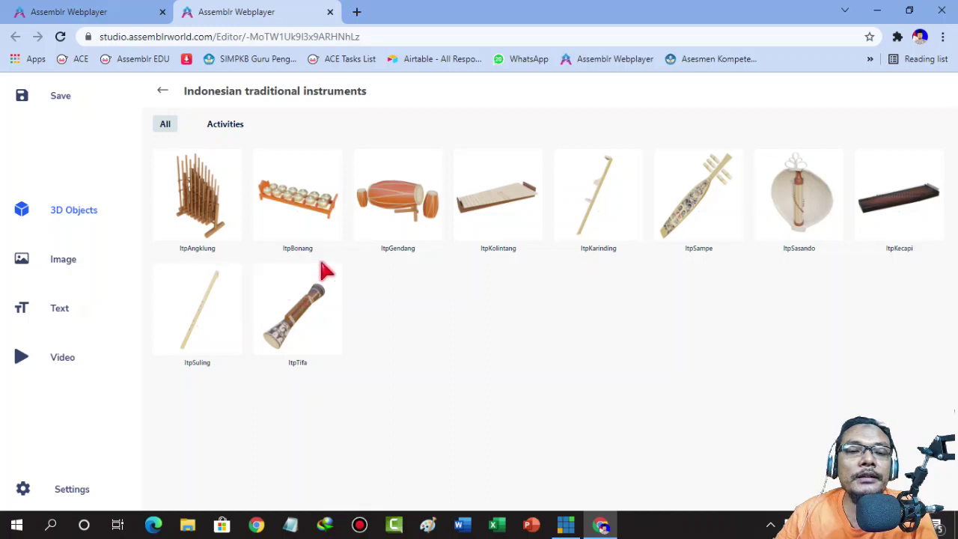
left_click(311, 212)
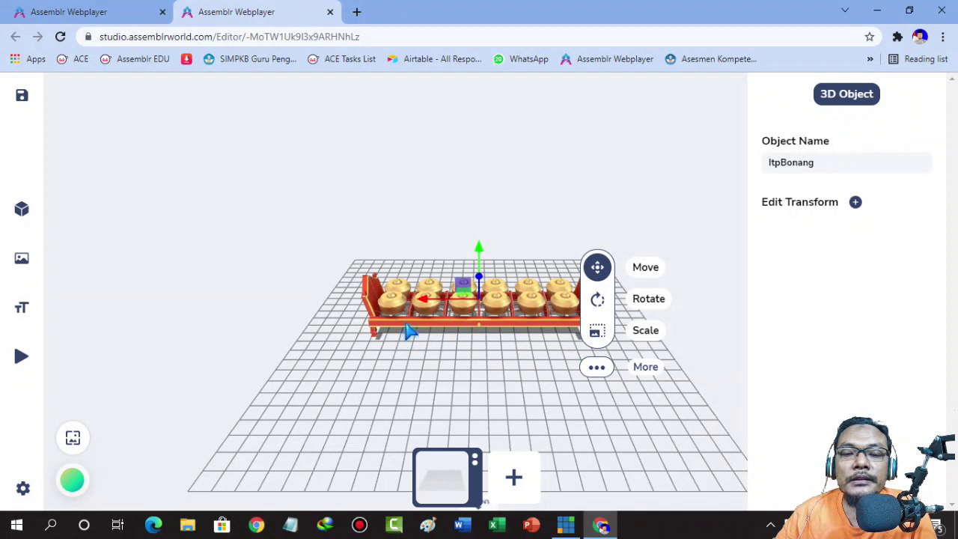
Try lowering and raising the bonang along its green vertical axis.
left_click(539, 315)
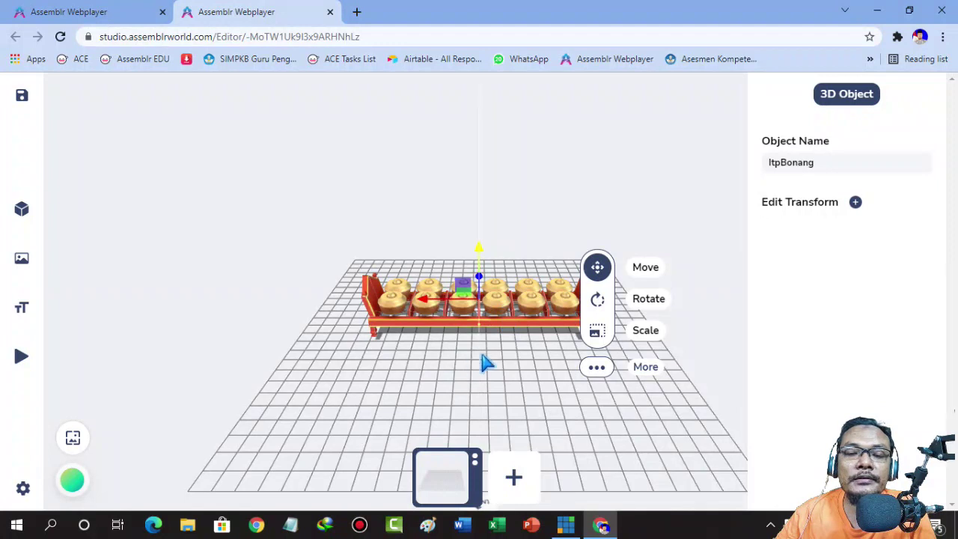
scroll(485, 363, "up", 1)
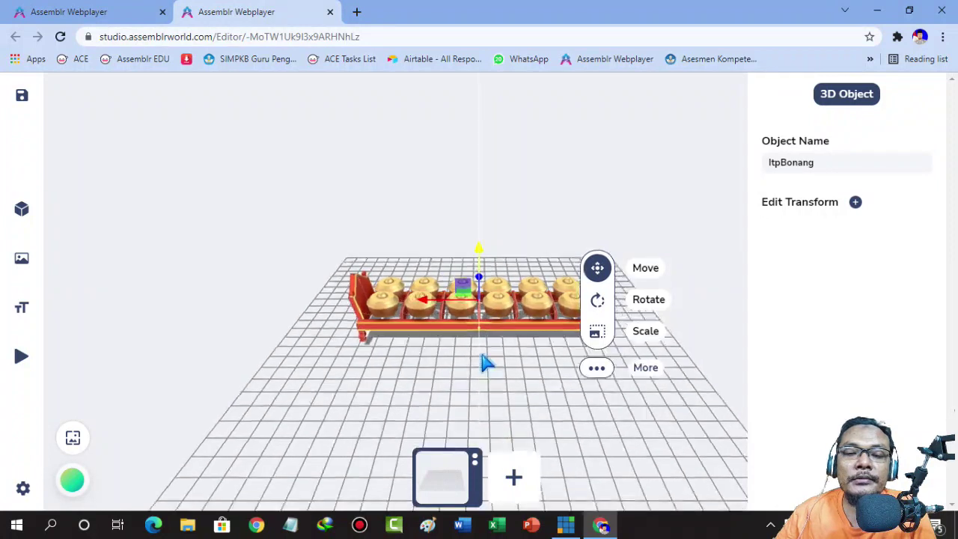
scroll(487, 363, "down", 2)
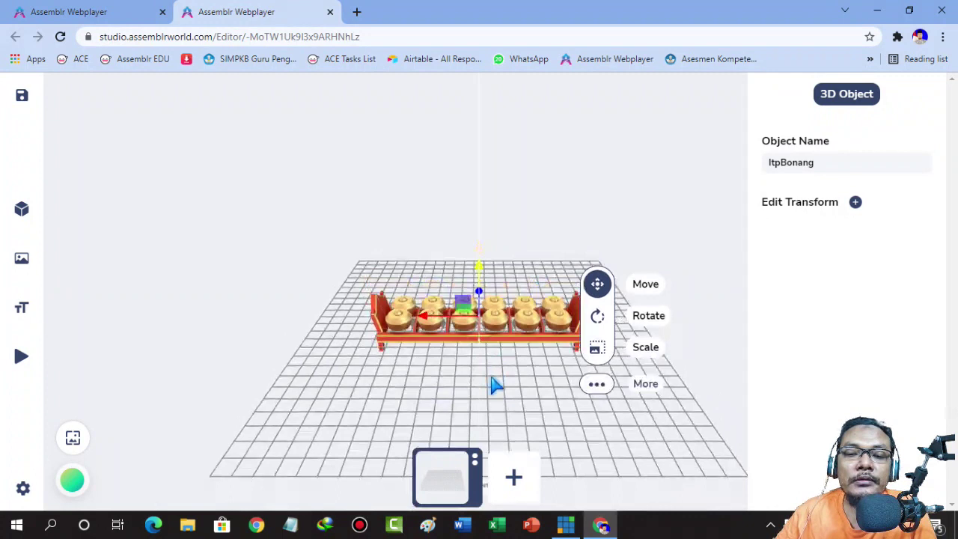
left_click_drag(494, 385, 488, 362)
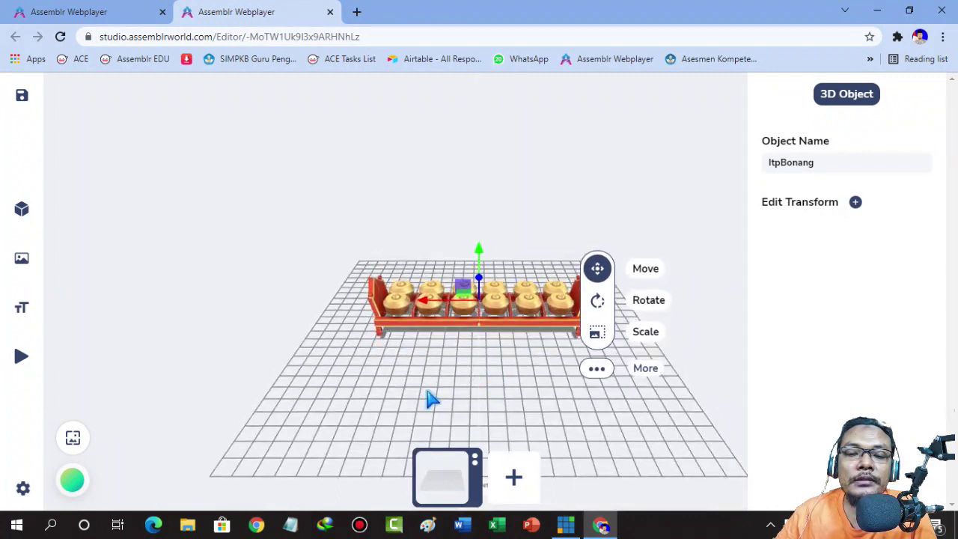
Examine the bonang on the grid from above and from the front at a closer distance.
left_click(390, 408)
left_click_drag(390, 414, 505, 364)
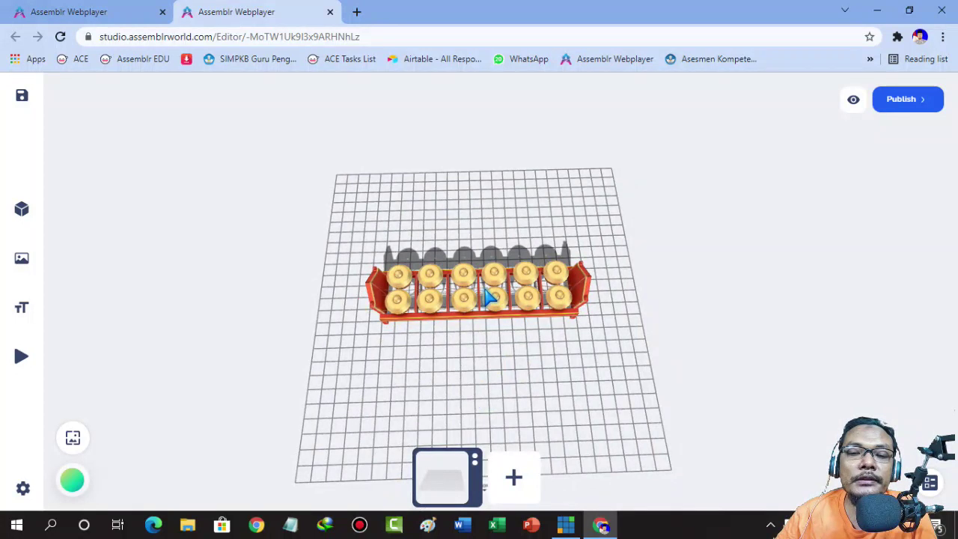
left_click_drag(488, 296, 491, 294)
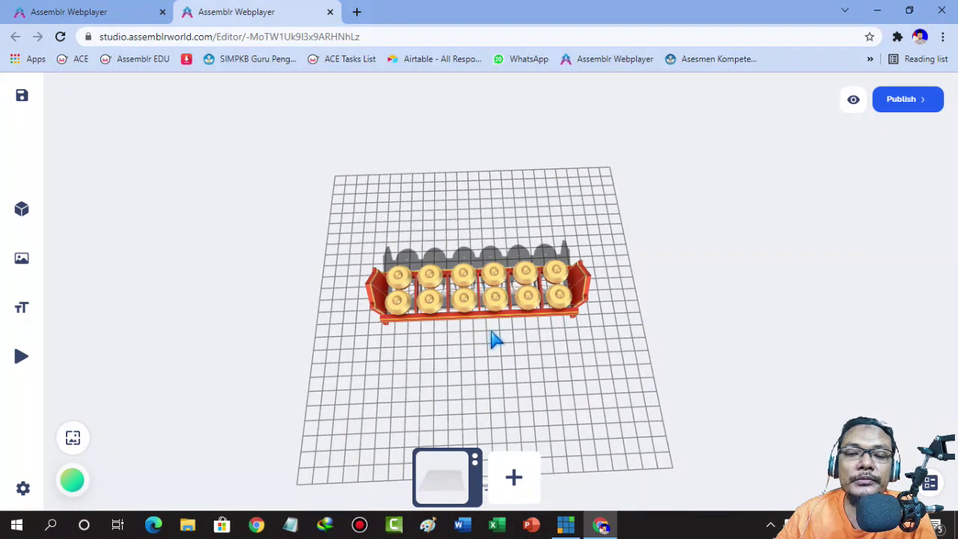
scroll(488, 303, "up", 3)
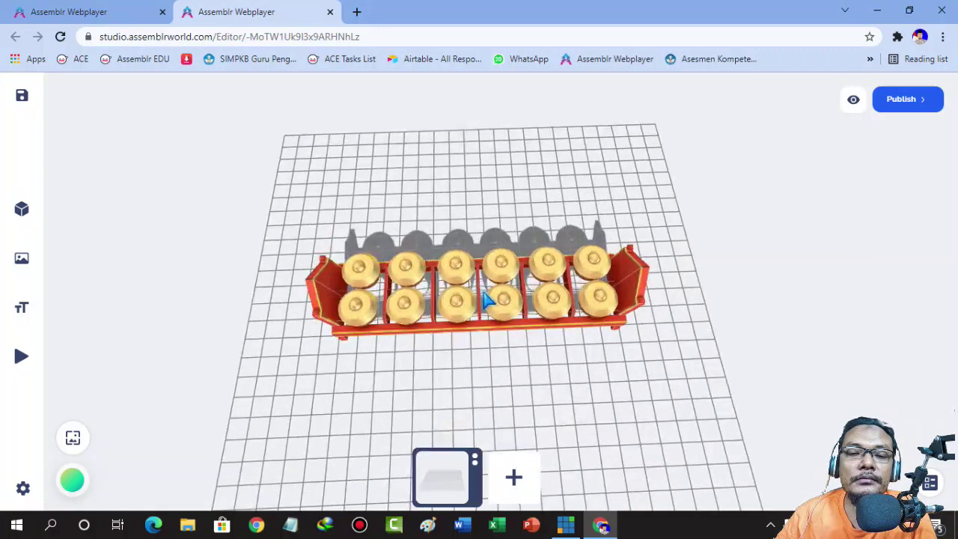
left_click(485, 299)
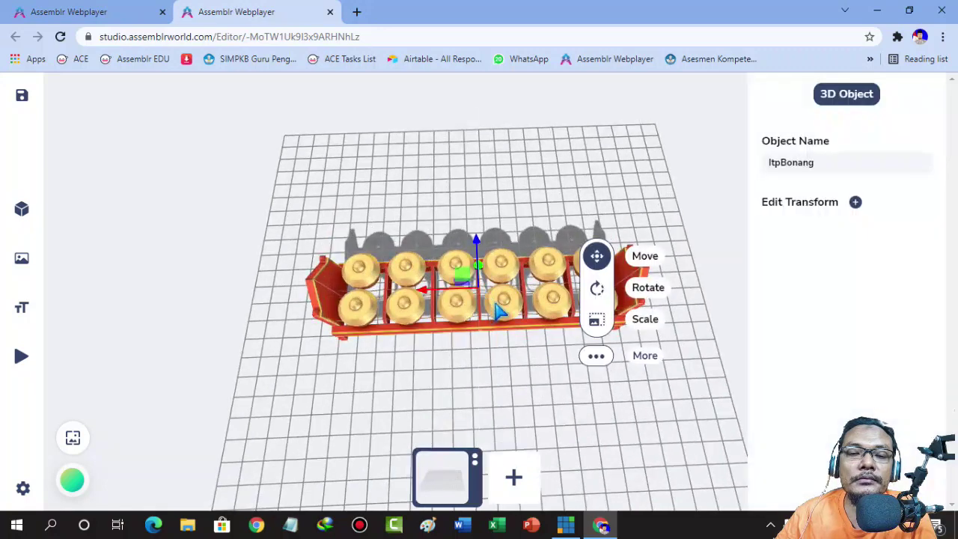
left_click(514, 394)
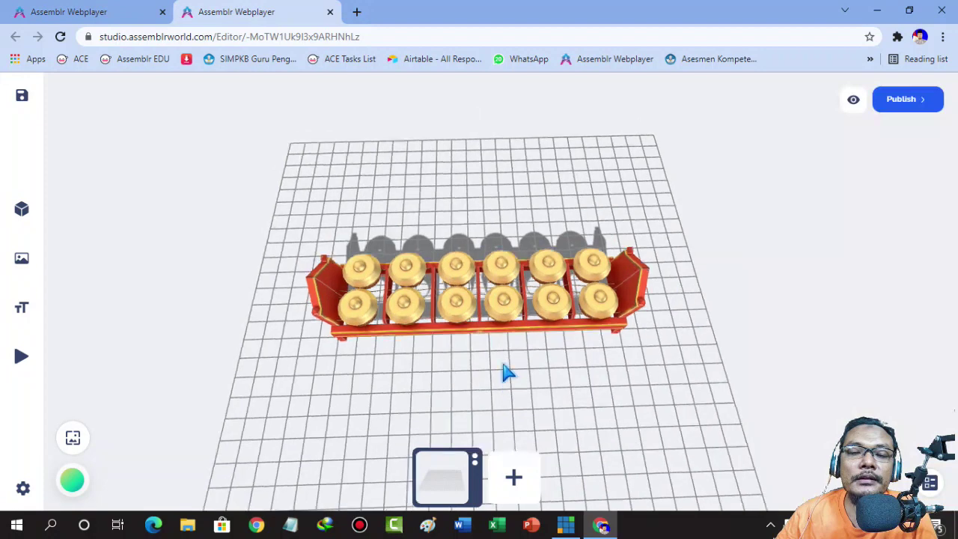
left_click_drag(503, 372, 506, 325)
Lower the bonang slightly along the green vertical axis and shift it slightly sideways along the red axis.
left_click(506, 325)
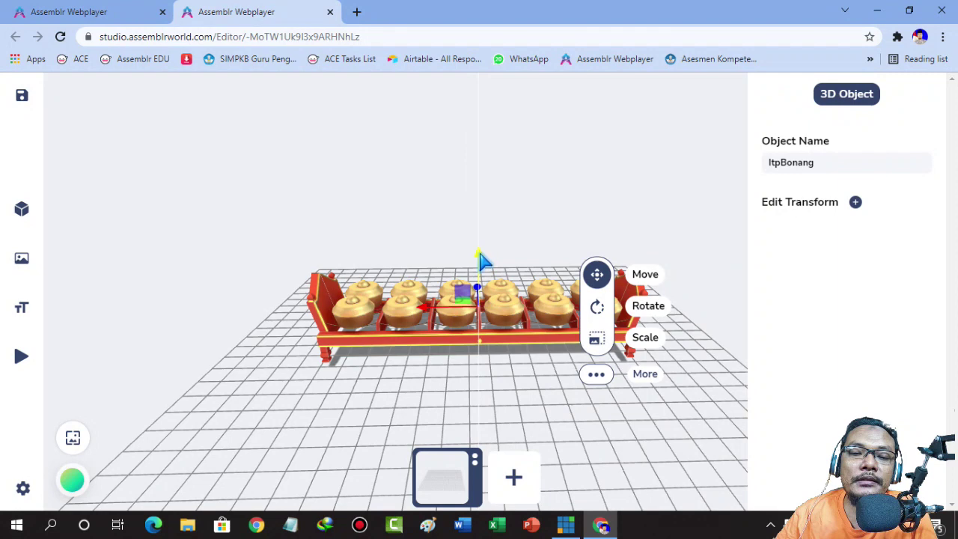
left_click_drag(479, 260, 476, 329)
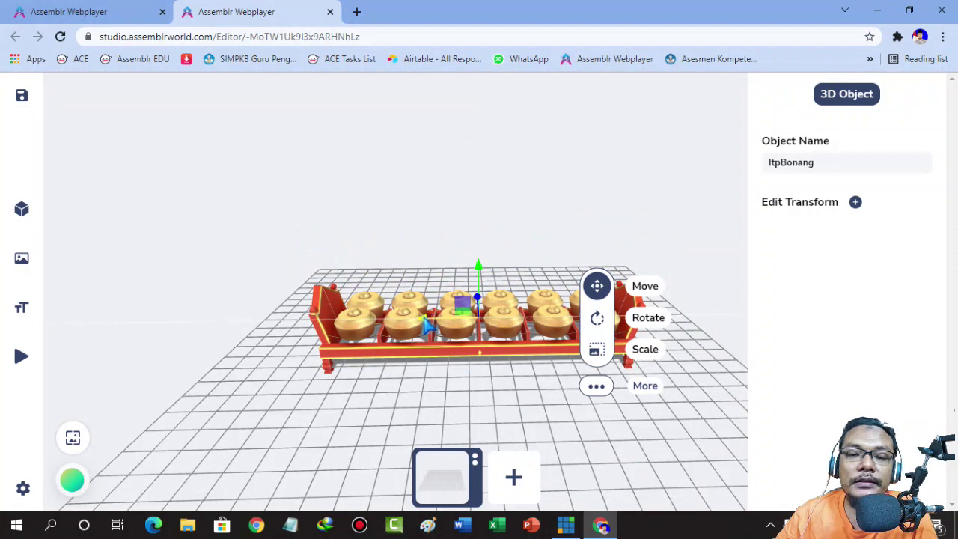
left_click_drag(425, 322, 449, 335)
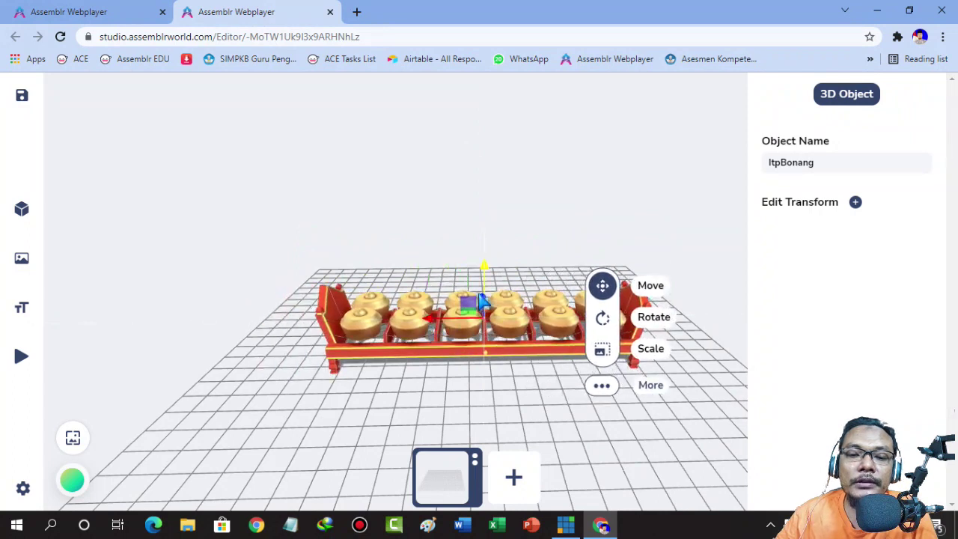
Try to move the bonang along its blue depth axis from the front view.
mouse_move(481, 297)
left_mouse_down()
mouse_move(482, 288)
mouse_move(488, 309)
left_mouse_up()
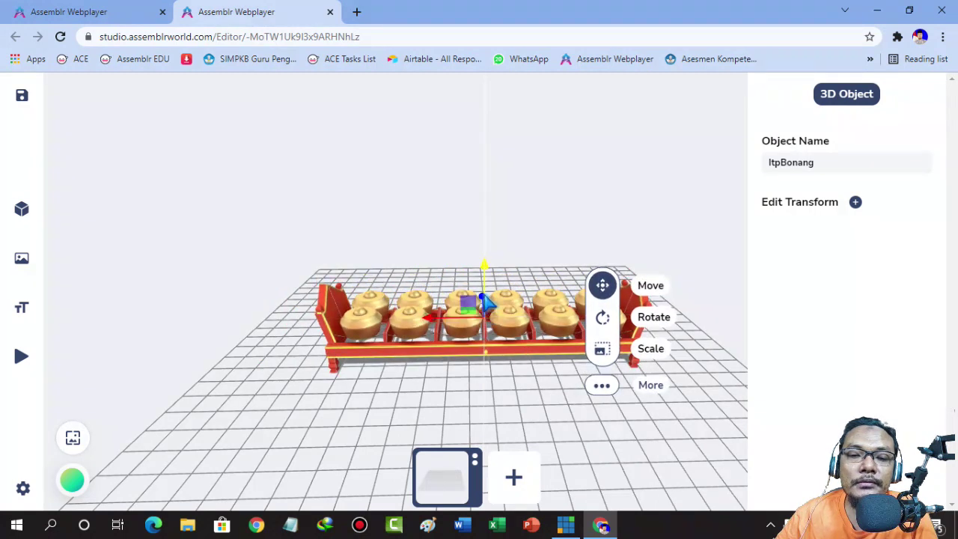
left_click(488, 312)
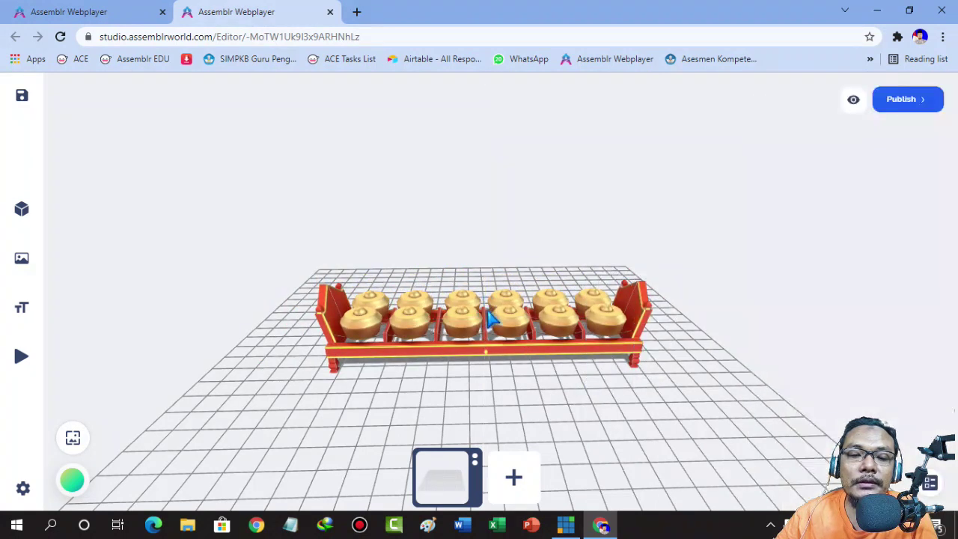
left_click(497, 317)
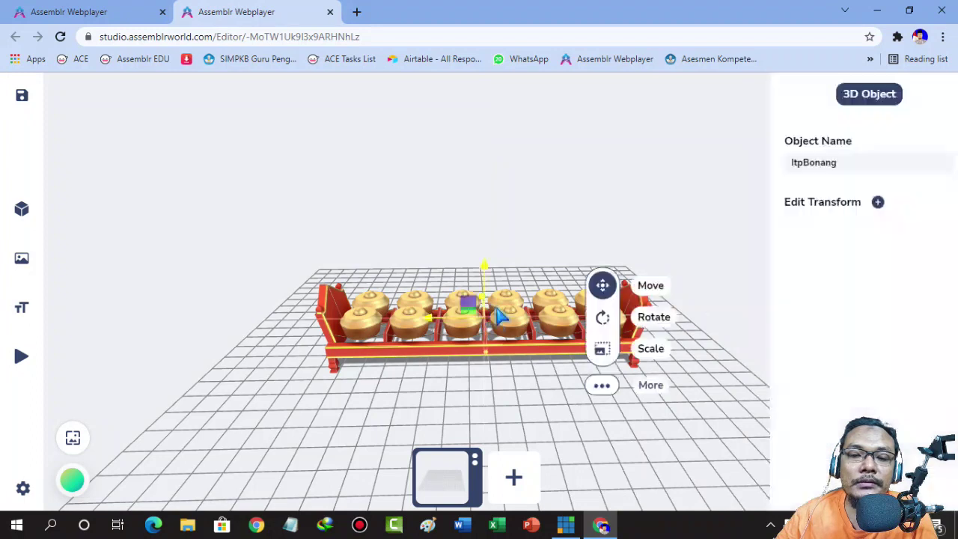
left_click(515, 407)
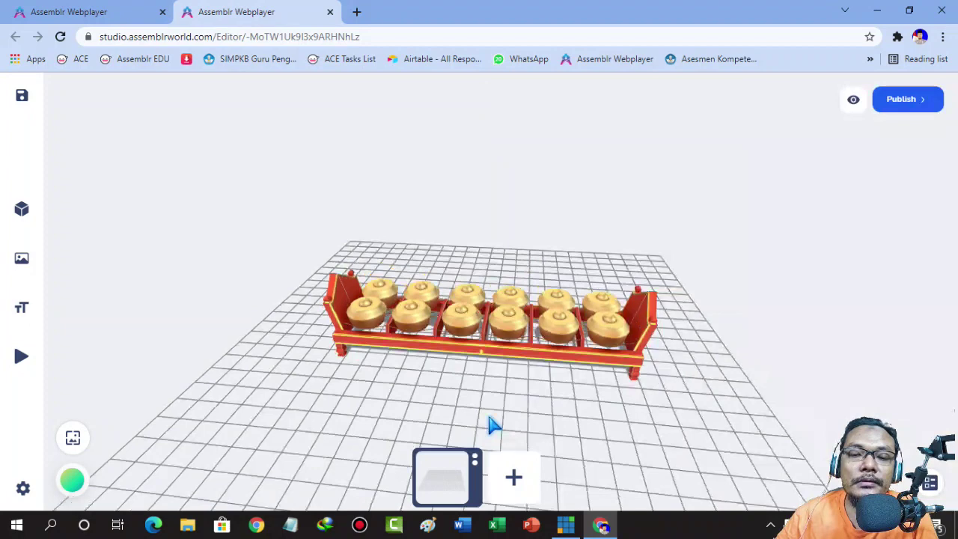
Select the bonang and shift it slightly along its blue depth axis, working from a side view.
left_click_drag(491, 425, 488, 399)
left_click(494, 311)
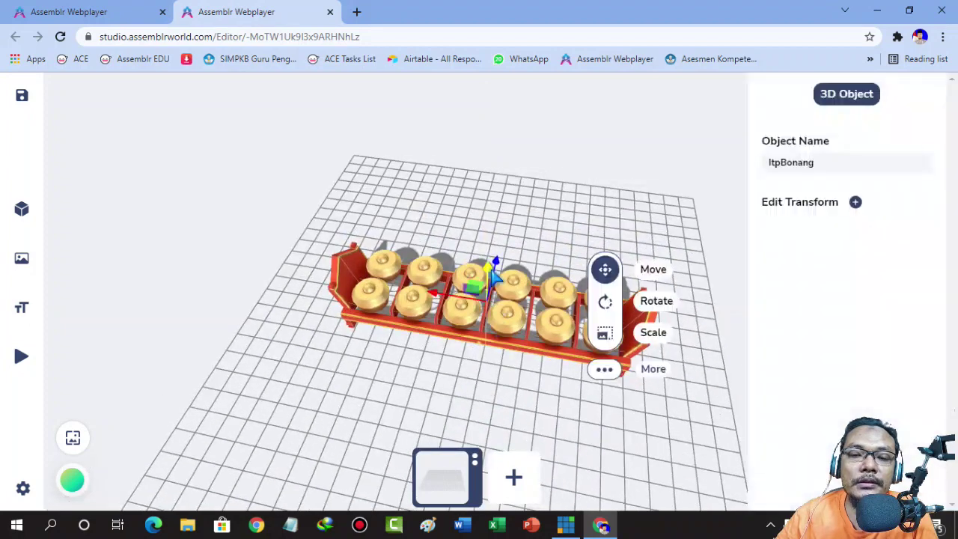
left_click(502, 288)
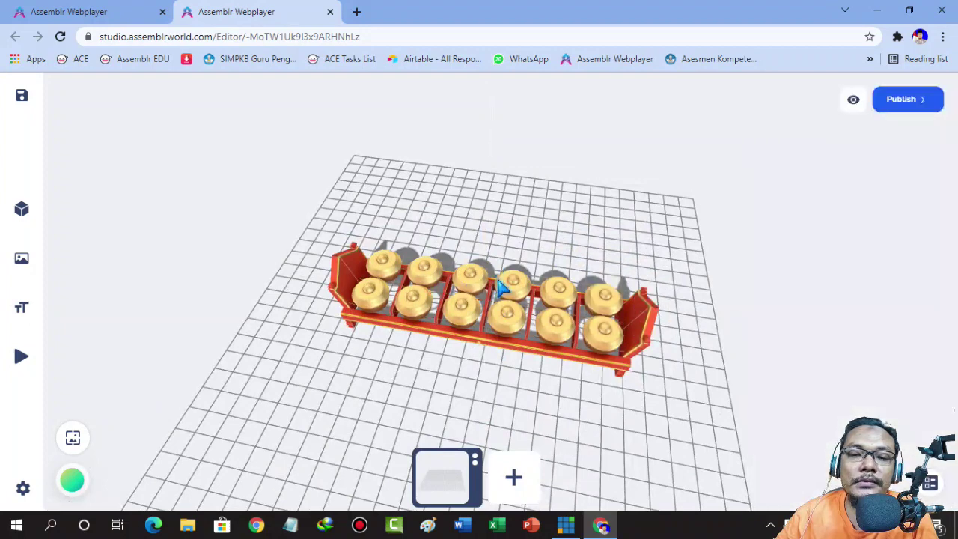
left_click(515, 322)
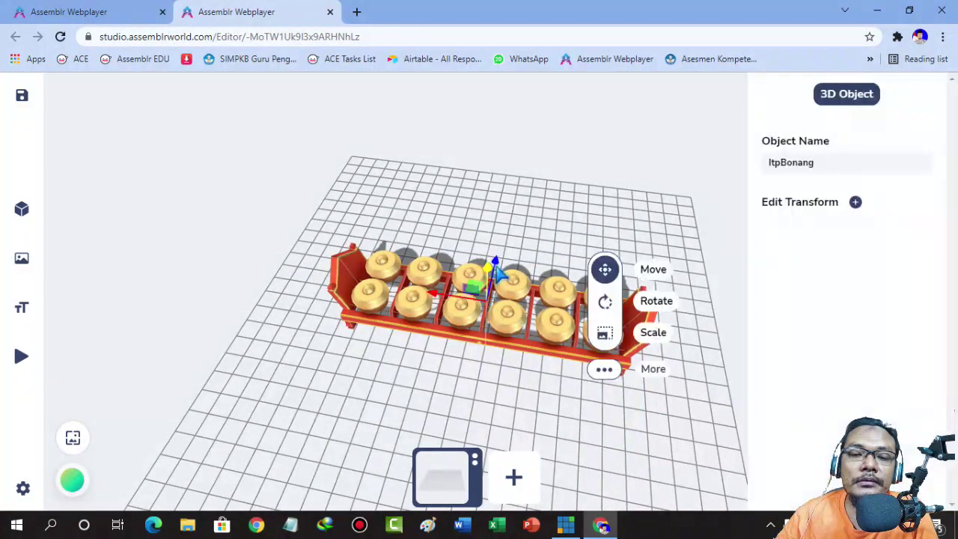
left_click(497, 270)
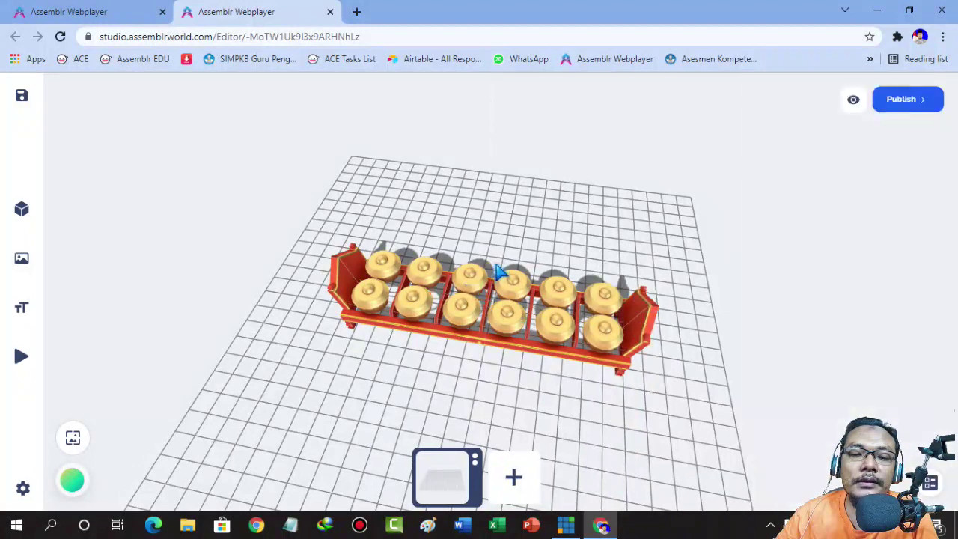
left_click(465, 316)
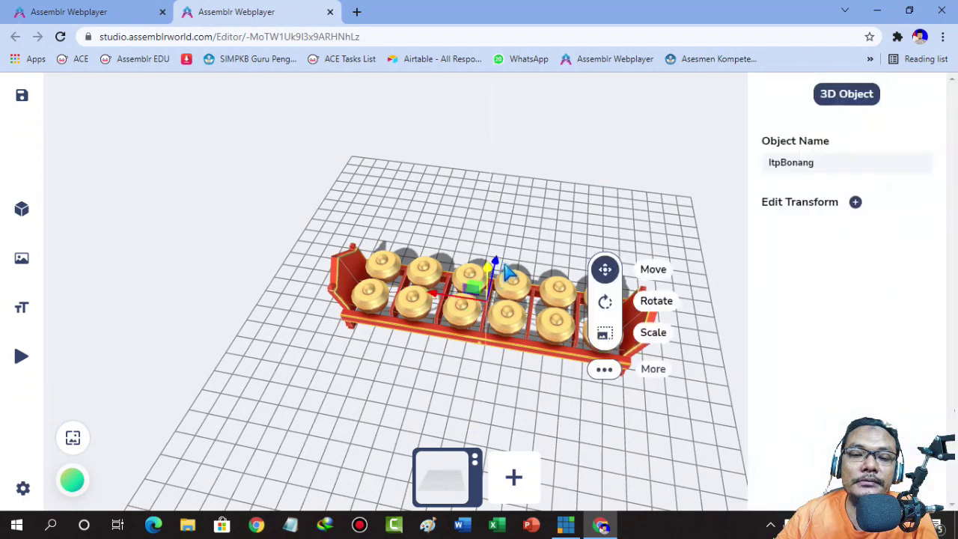
left_click_drag(506, 271, 501, 309)
left_click_drag(479, 381, 445, 359)
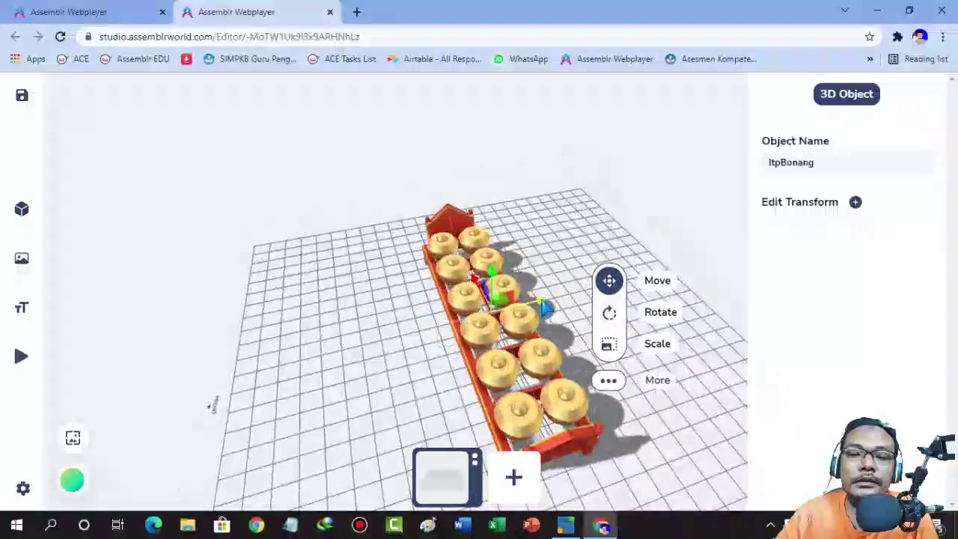
left_click_drag(547, 306, 566, 307)
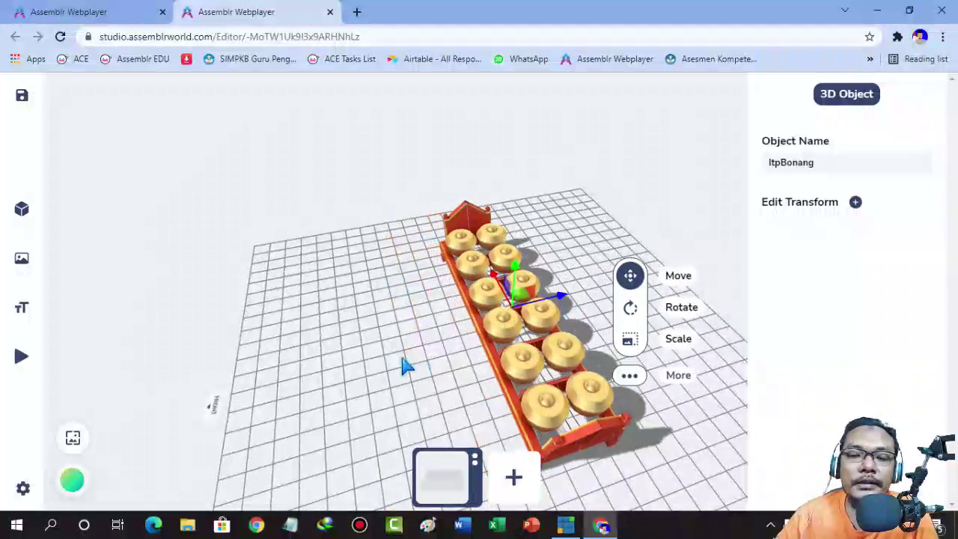
Scale the bonang down to a small size and back up to slightly smaller than its original size.
left_click_drag(404, 364, 577, 340)
left_click(593, 330)
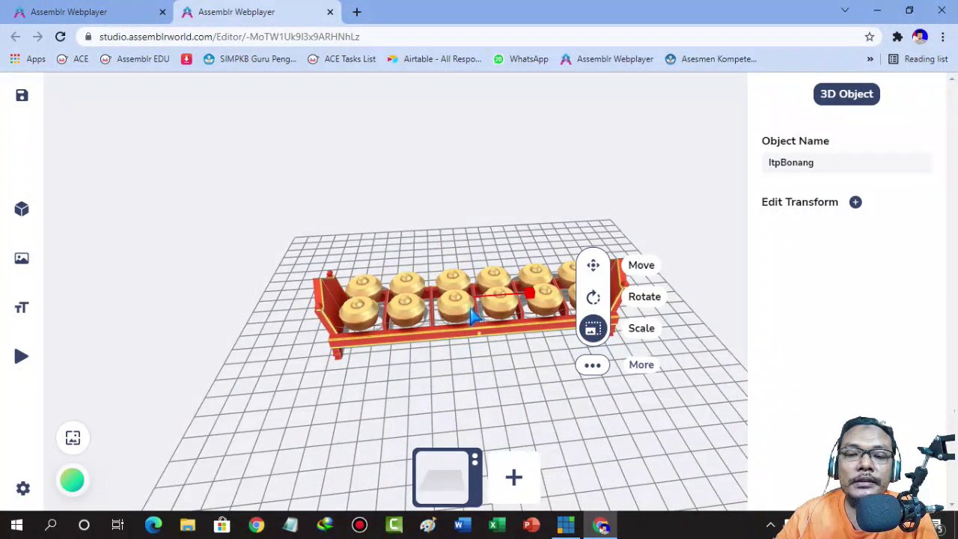
left_click_drag(529, 297, 500, 300)
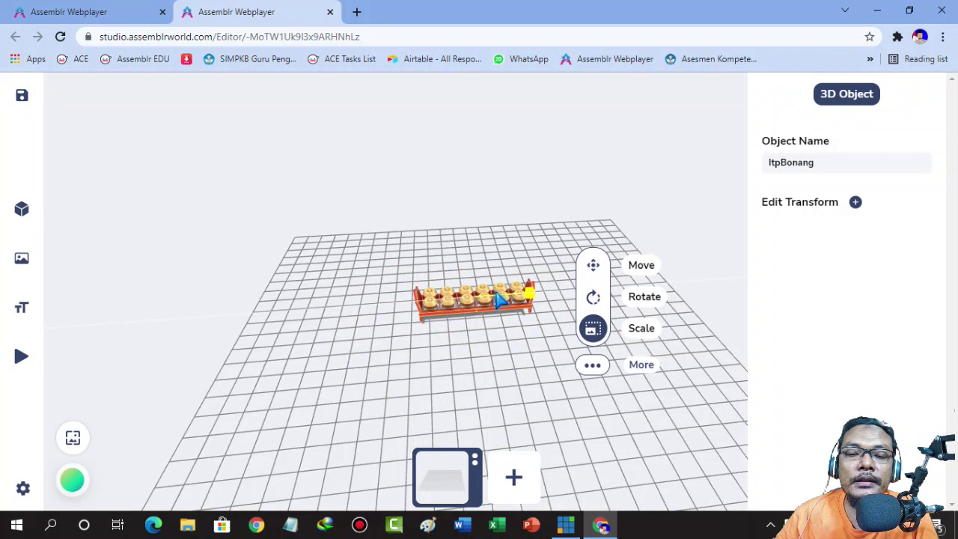
left_click_drag(502, 296, 509, 338)
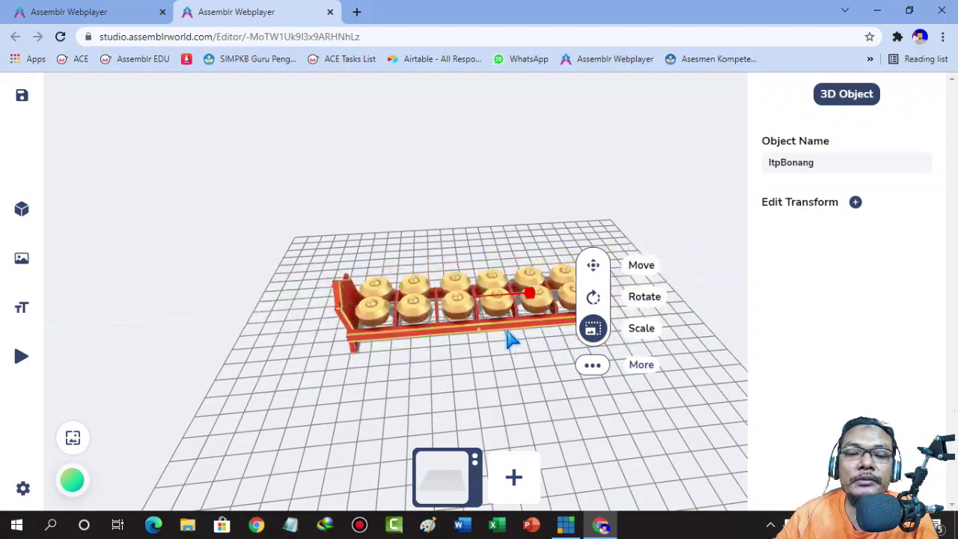
Rotate the bonang horizontally around its green vertical axis so it lies diagonally across the grid, and deselect it.
left_click(595, 299)
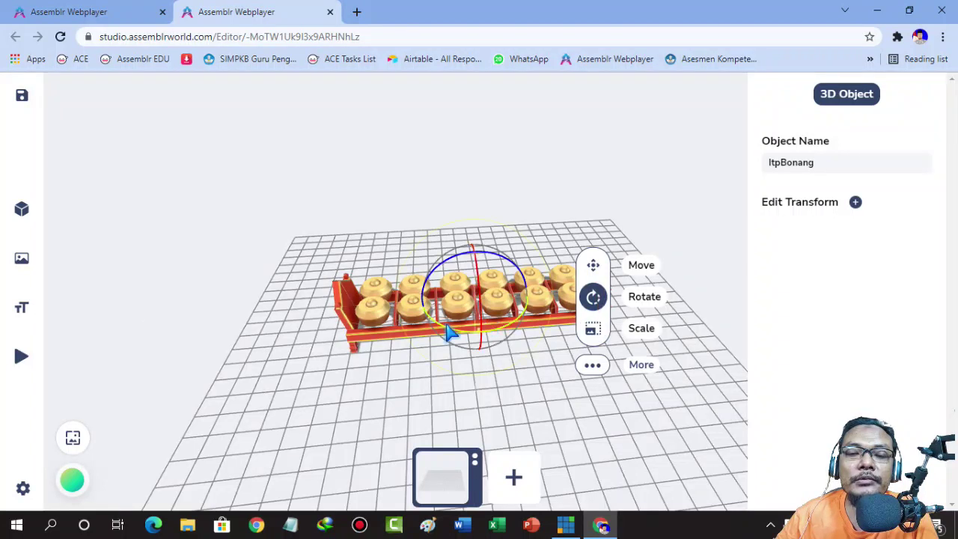
left_click_drag(446, 332, 524, 389)
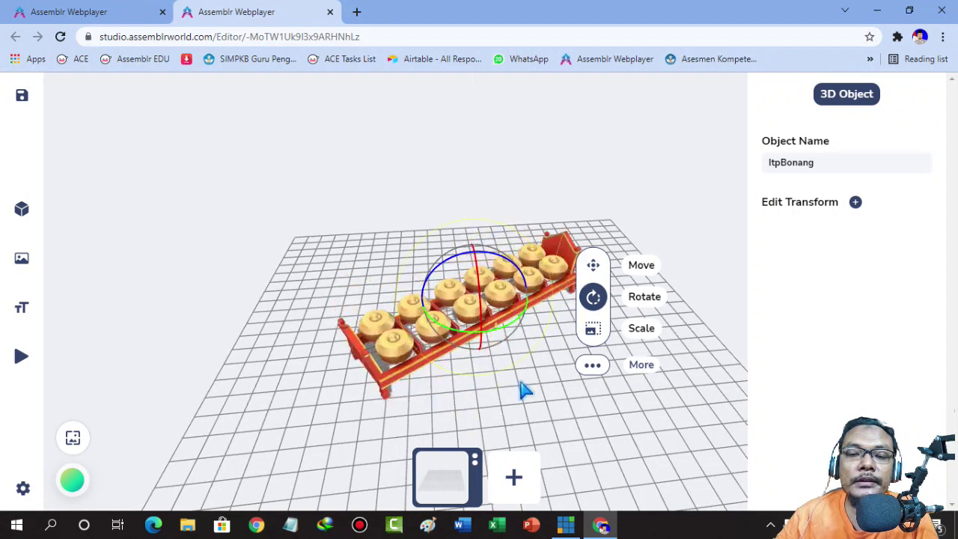
left_click(523, 389)
Duplicate the bonang and move the copy diagonally in front of the original so both stand apart on the grid.
left_click_drag(495, 313, 502, 366)
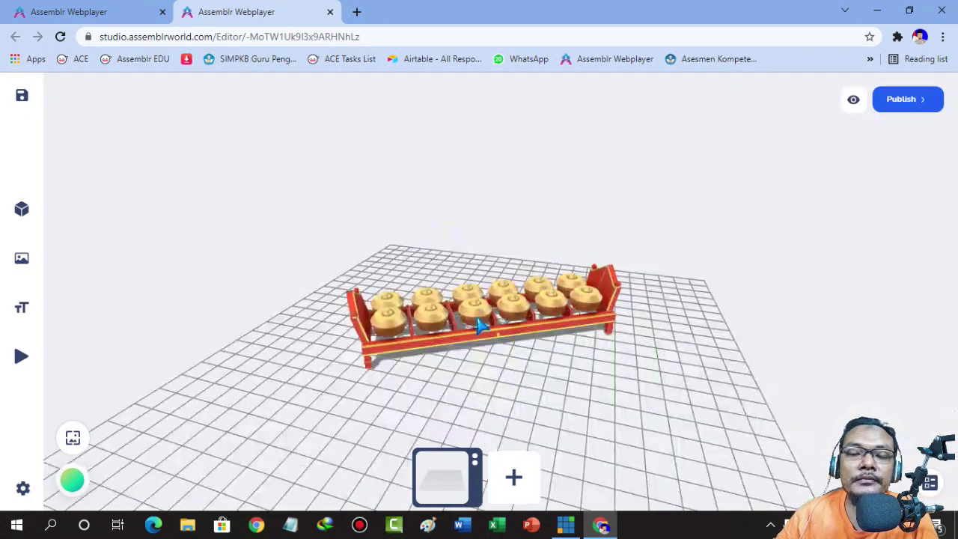
left_click(502, 368)
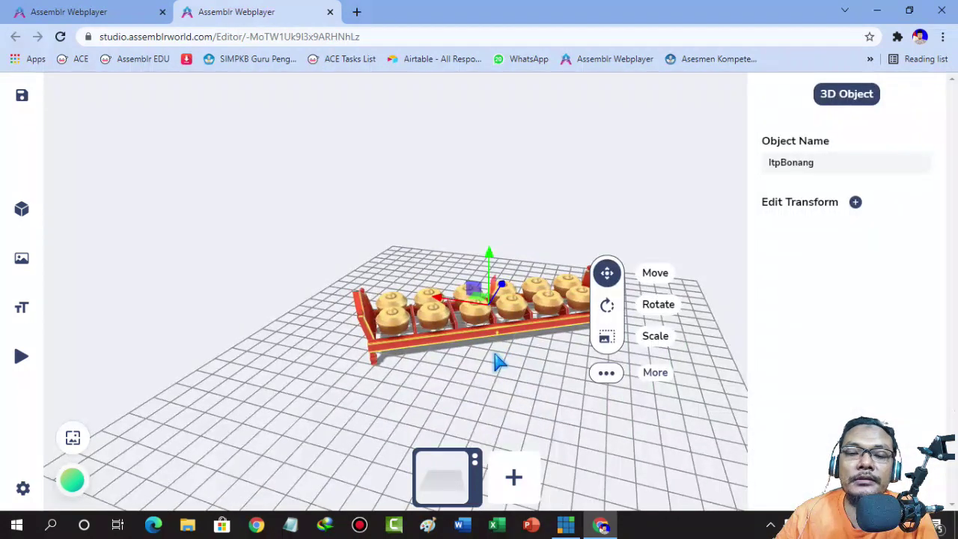
left_click_drag(513, 353, 612, 380)
left_click(606, 373)
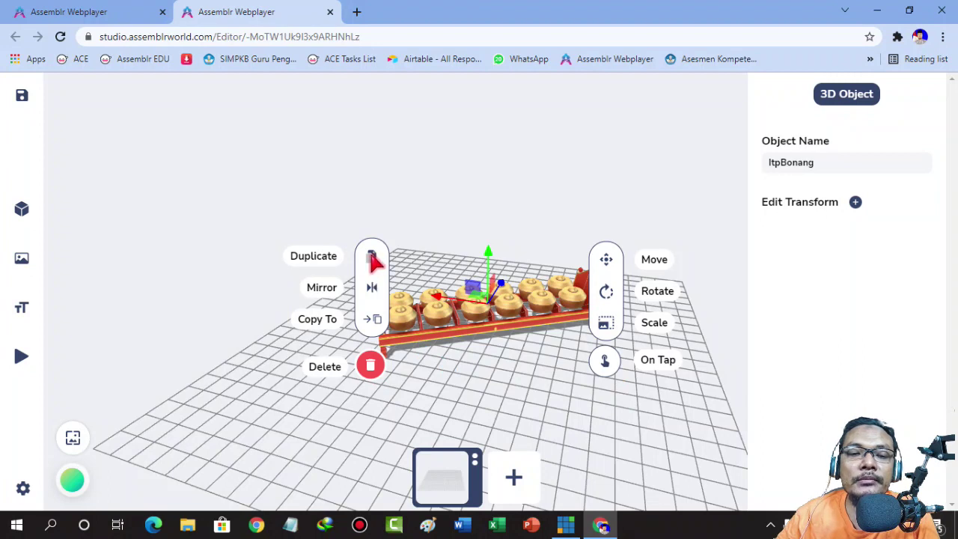
left_click(372, 259)
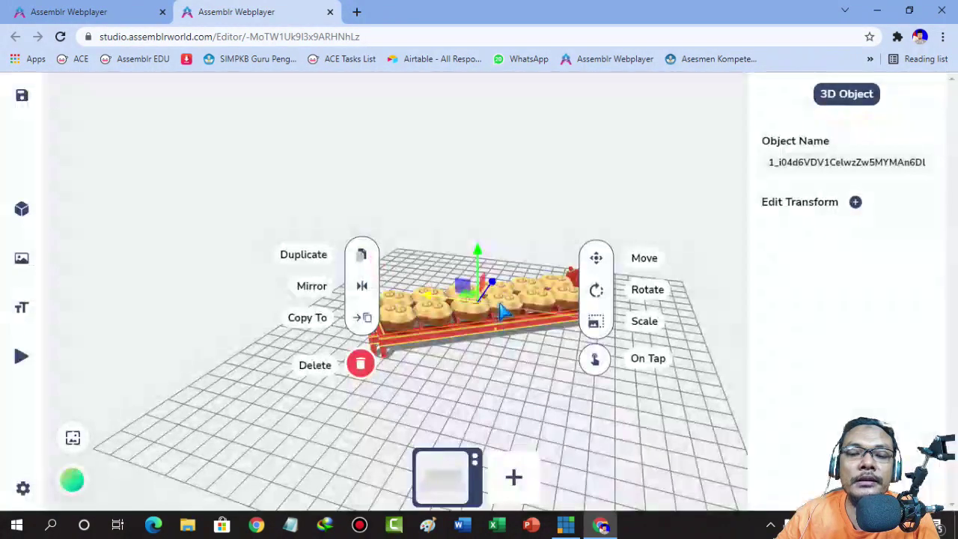
left_click_drag(502, 311, 597, 346)
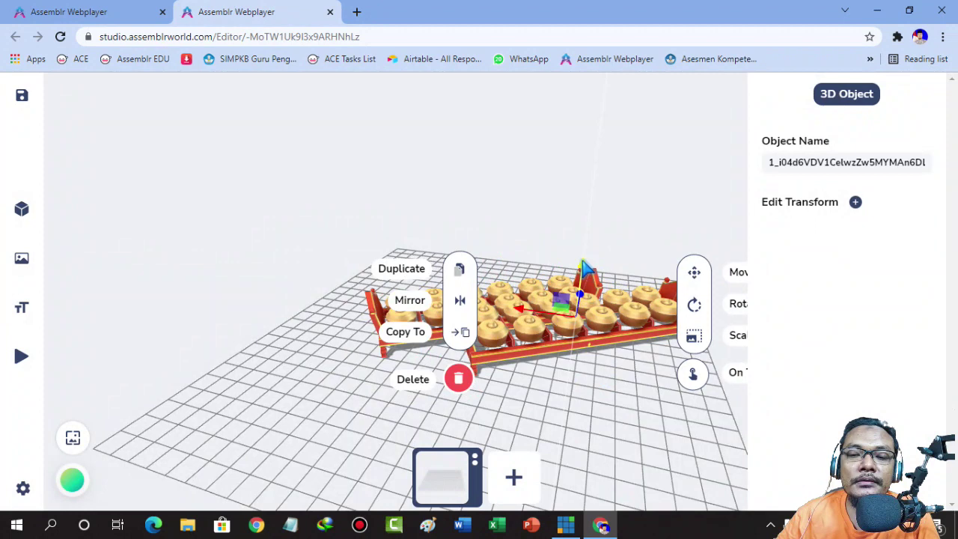
left_click_drag(584, 267, 586, 277)
left_click_drag(521, 320, 593, 317)
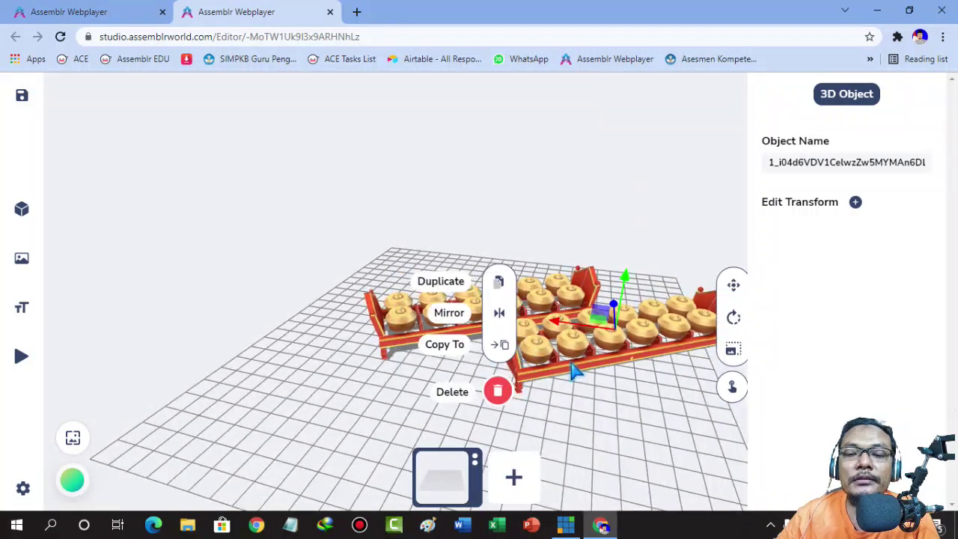
Mirror the copied bonang on the Y axis to turn it upside down, and mirror it on Y again.
left_click(501, 315)
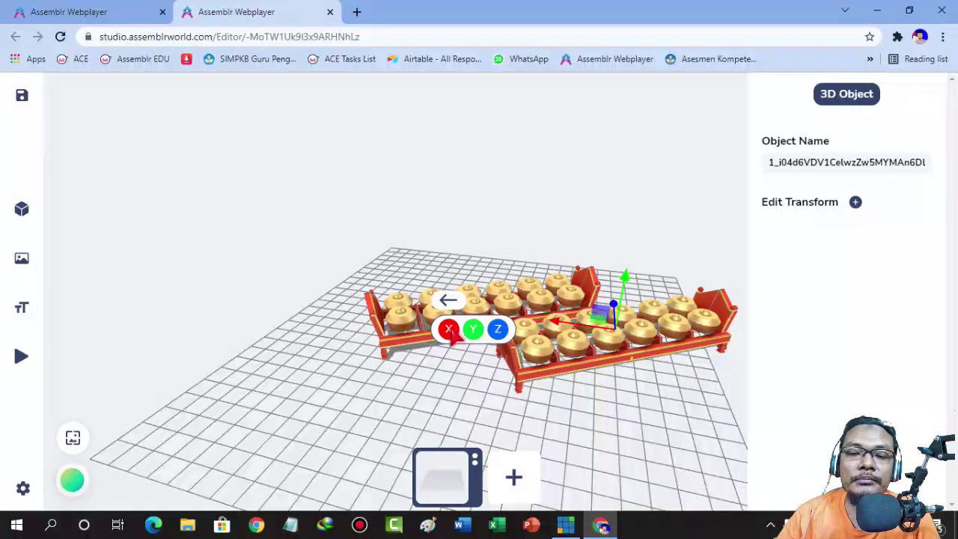
left_click(474, 330)
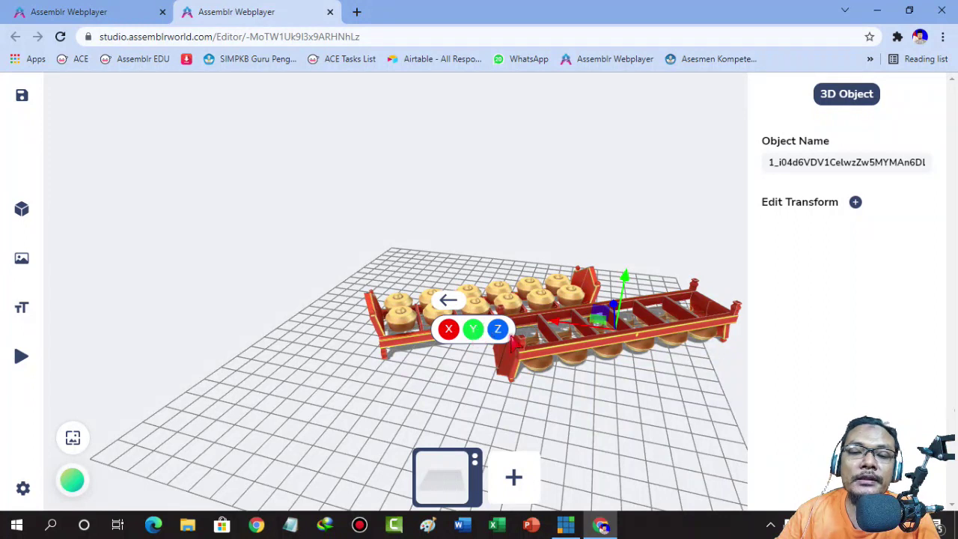
left_click(473, 331)
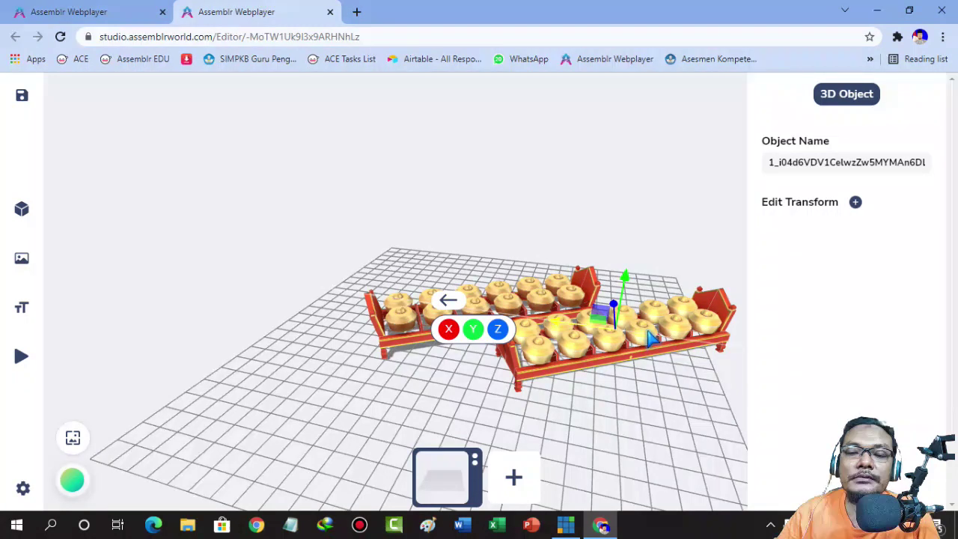
Leave the mirror options and delete the copied bonang, keeping only the original in the scene.
left_click(446, 396)
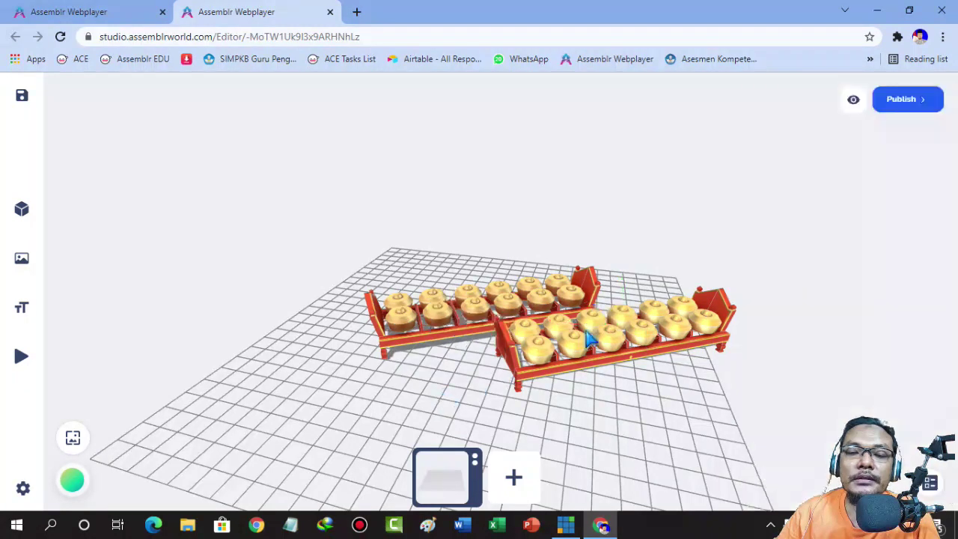
left_click(587, 339)
left_click(519, 377)
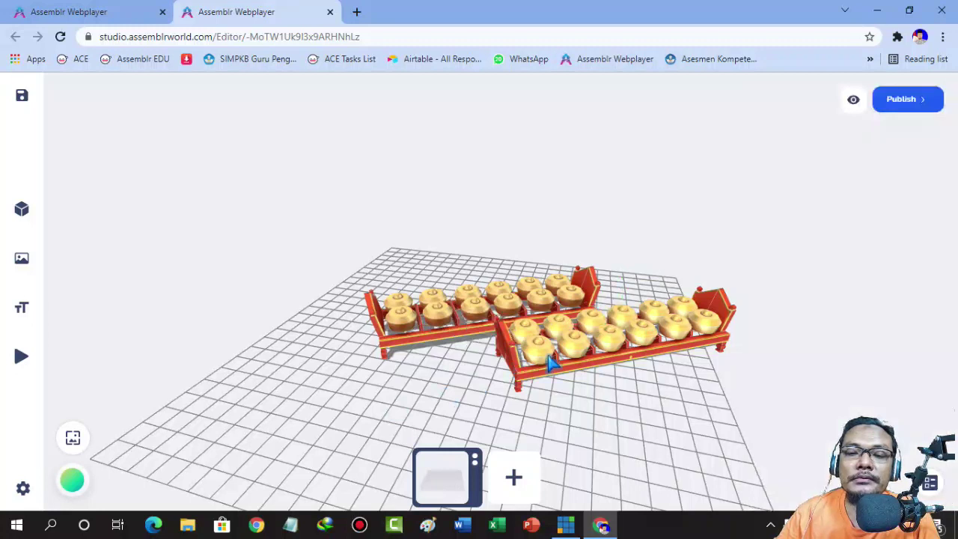
left_click(622, 346)
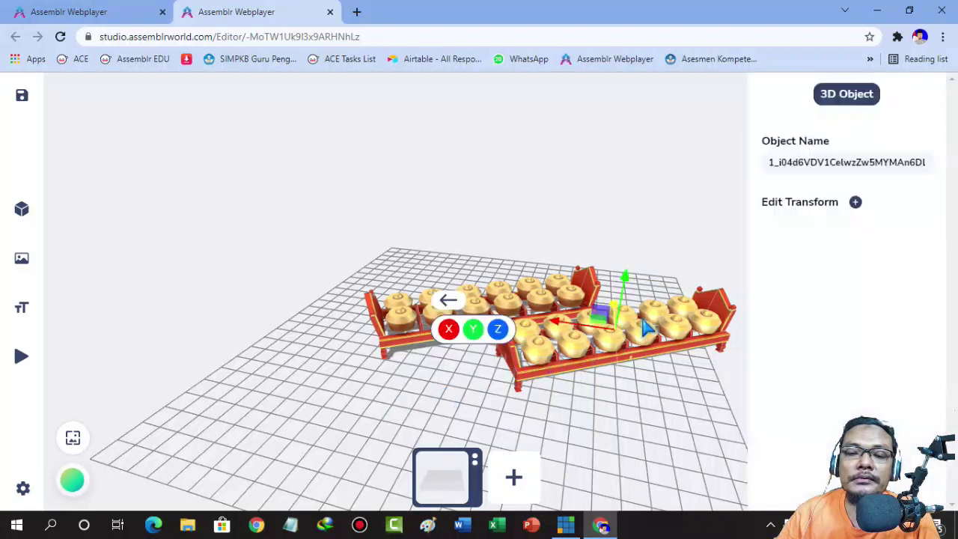
left_click(447, 301)
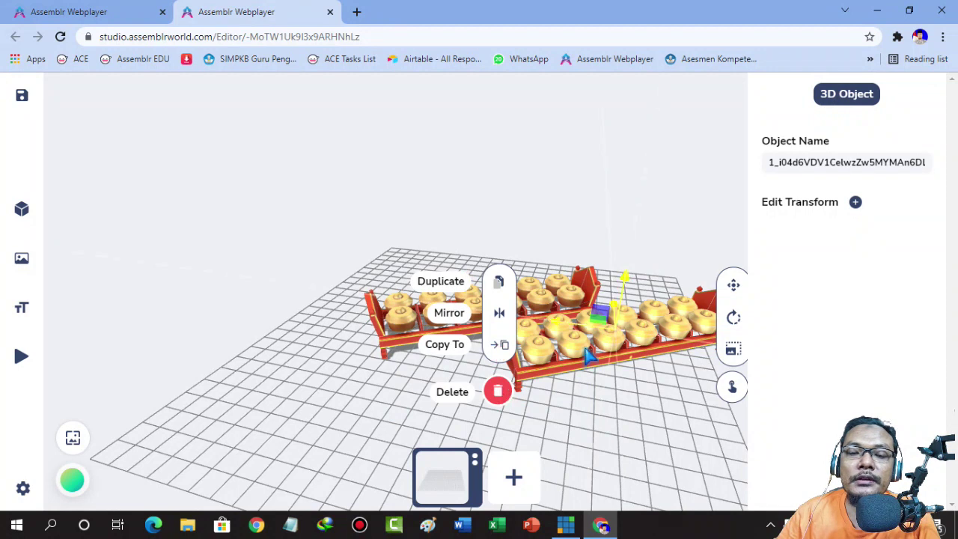
left_click(498, 395)
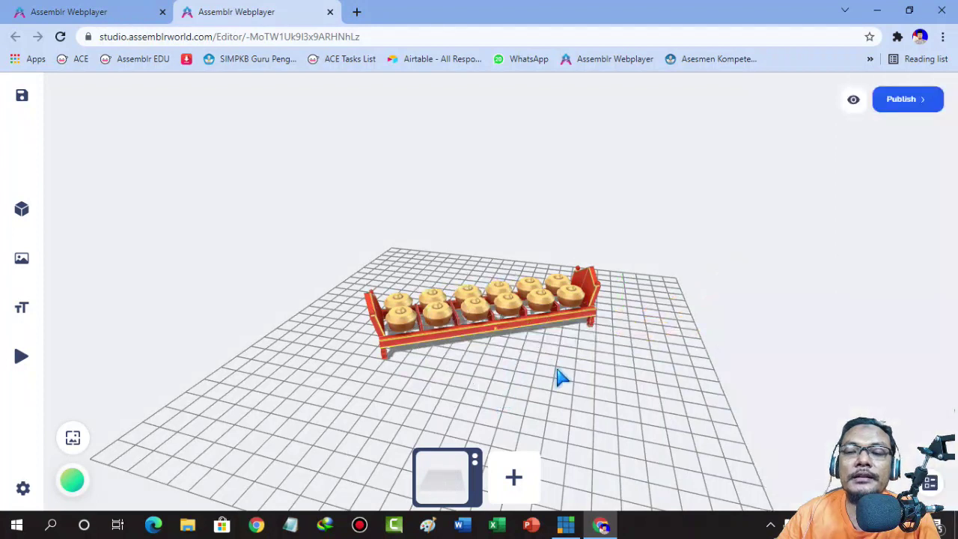
Examine the On Tap interaction options available for the remaining bonang.
left_click_drag(562, 378, 553, 370)
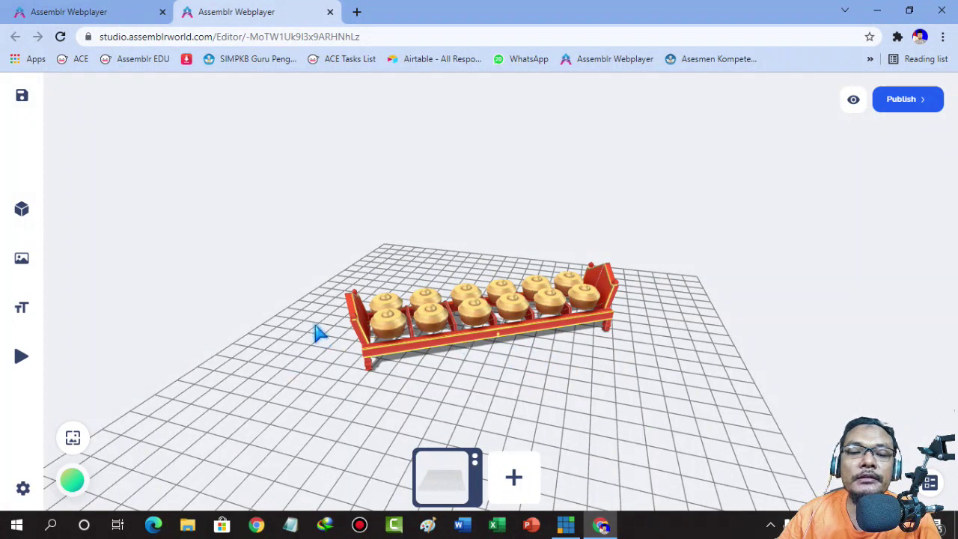
left_click(479, 312)
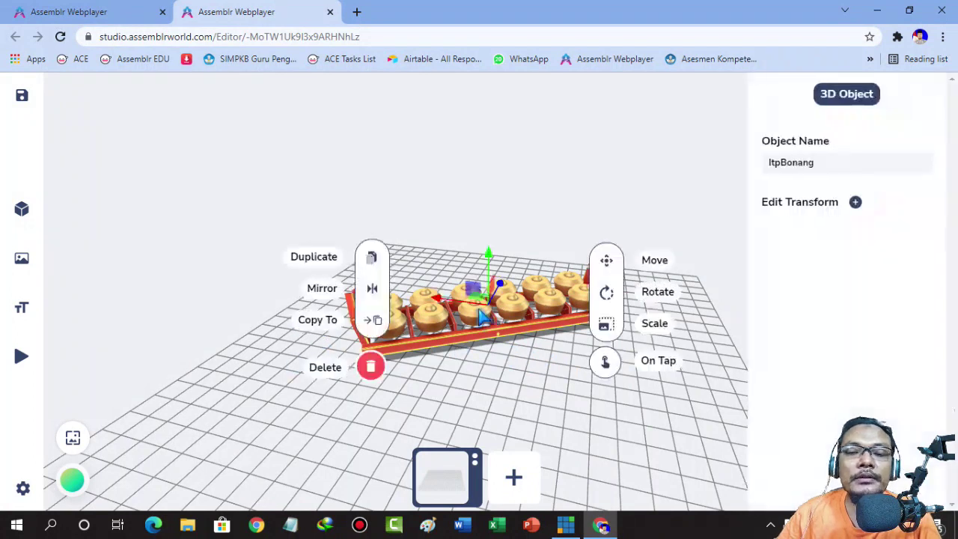
left_click(606, 363)
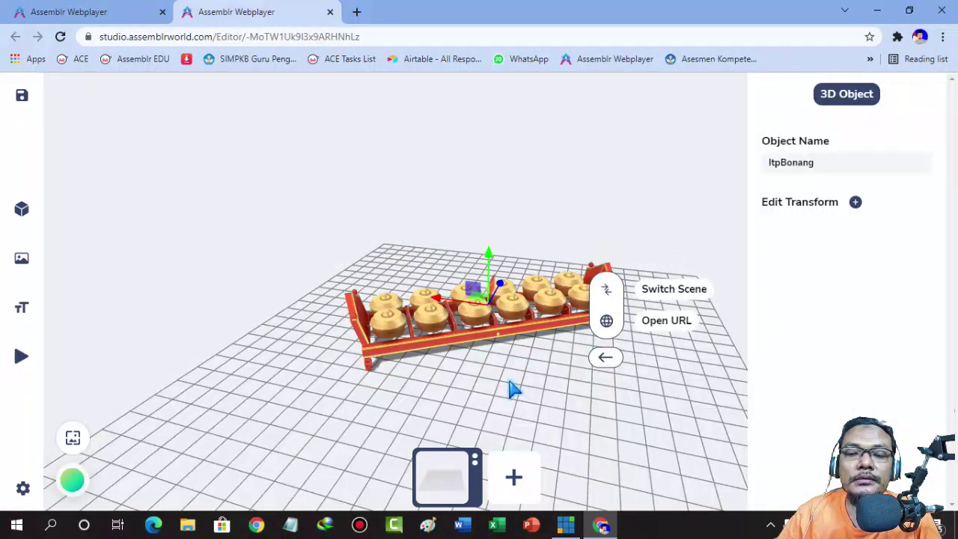
left_click(547, 317)
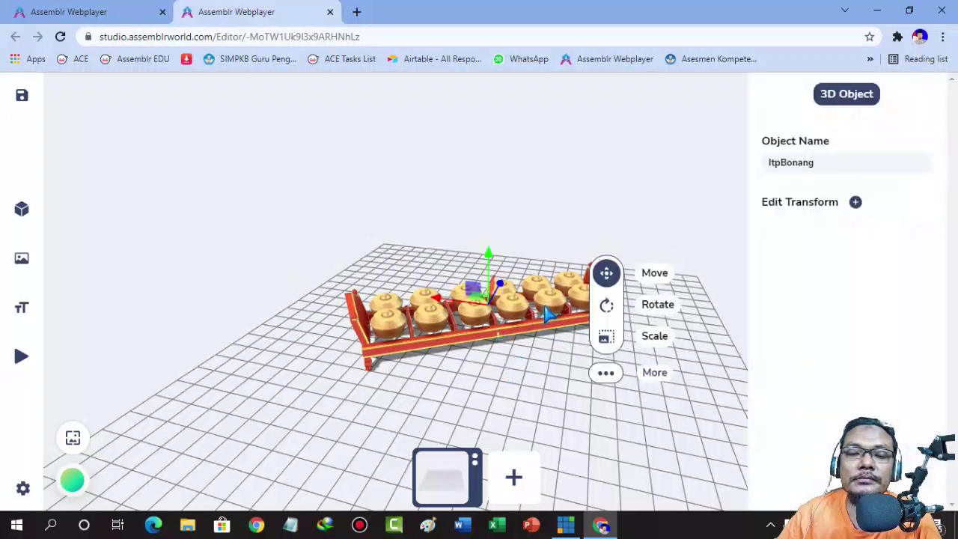
Rotate the bonang around its green vertical axis to line it up with the grid, and deselect it.
left_click(609, 309)
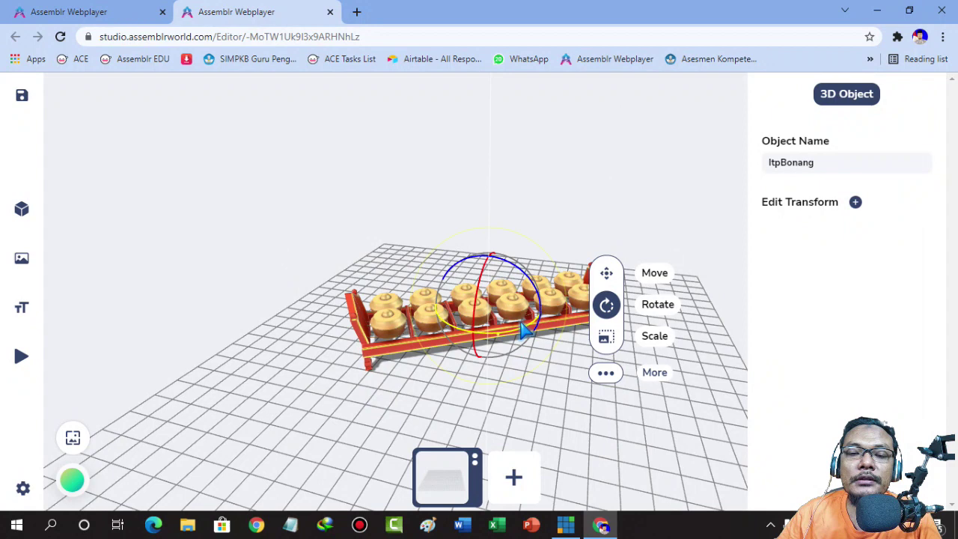
left_click_drag(526, 330, 522, 335)
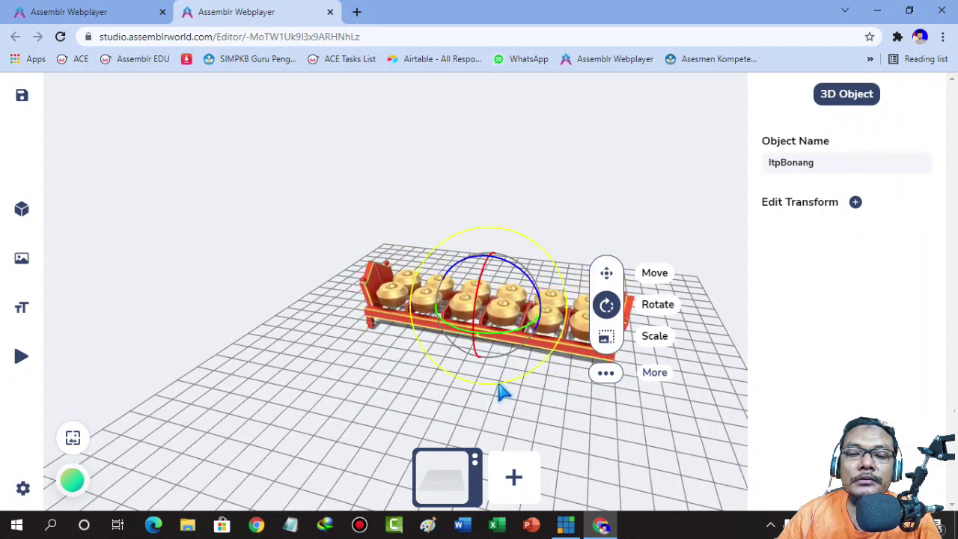
left_click_drag(382, 415, 419, 412)
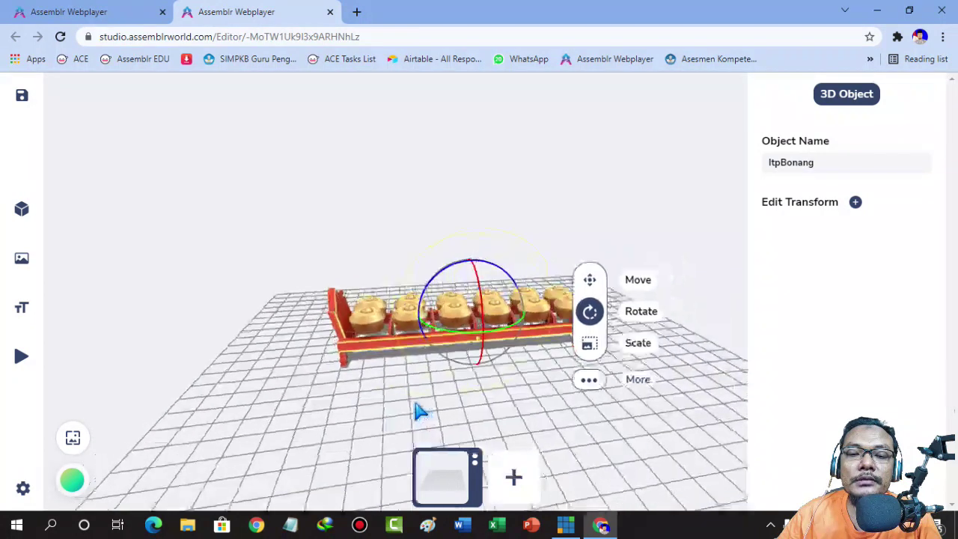
left_click(589, 380)
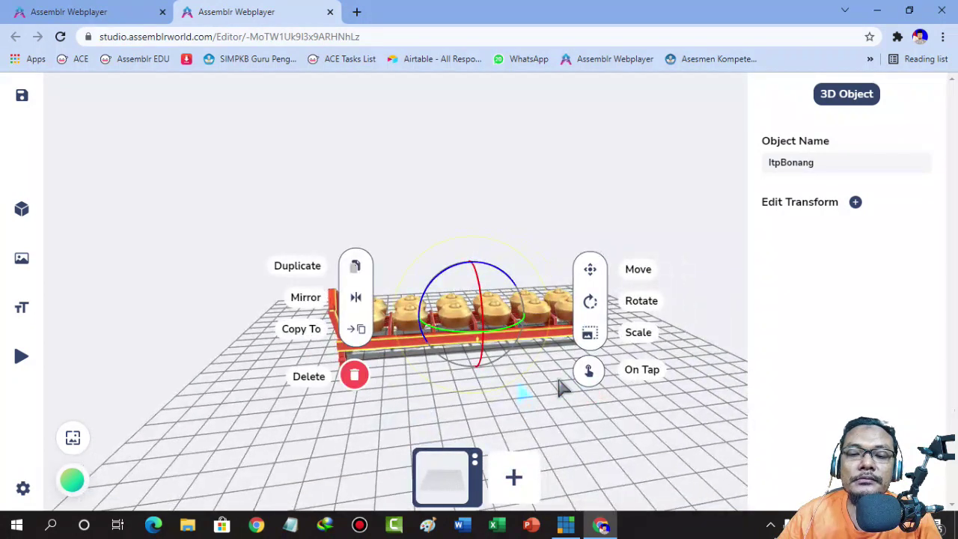
left_click(563, 388)
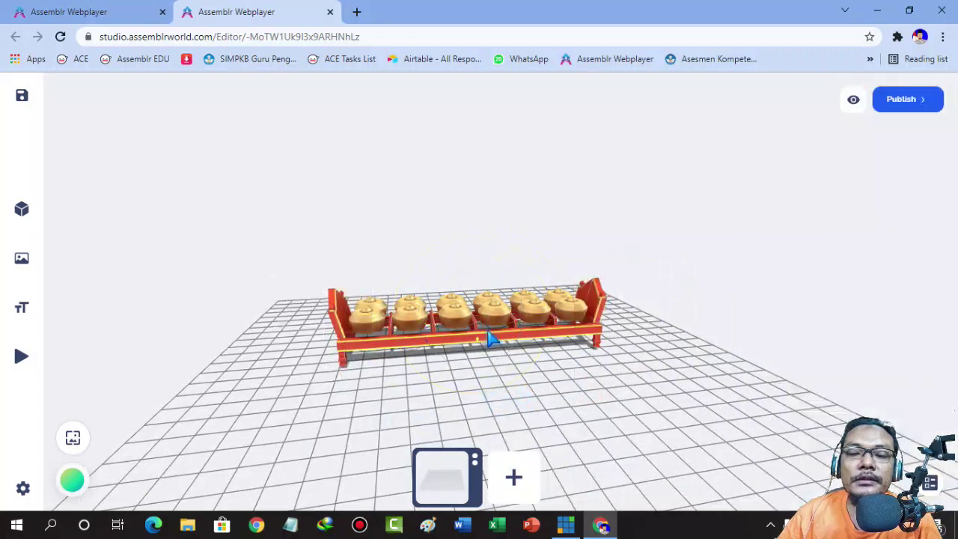
Add a 3D text reading BONANG to the scene with the Bangers Regular font and an extrude of 0.25.
left_click(490, 338)
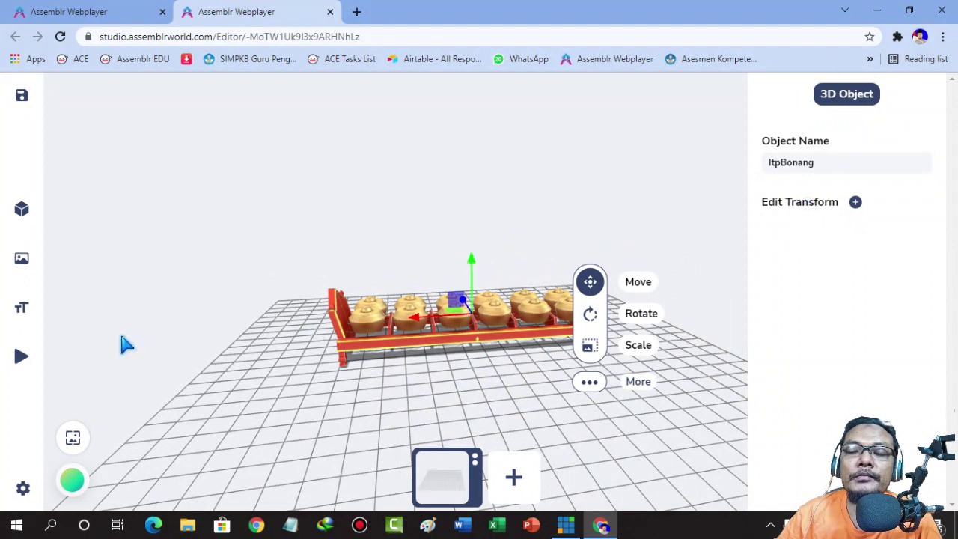
left_click(385, 407)
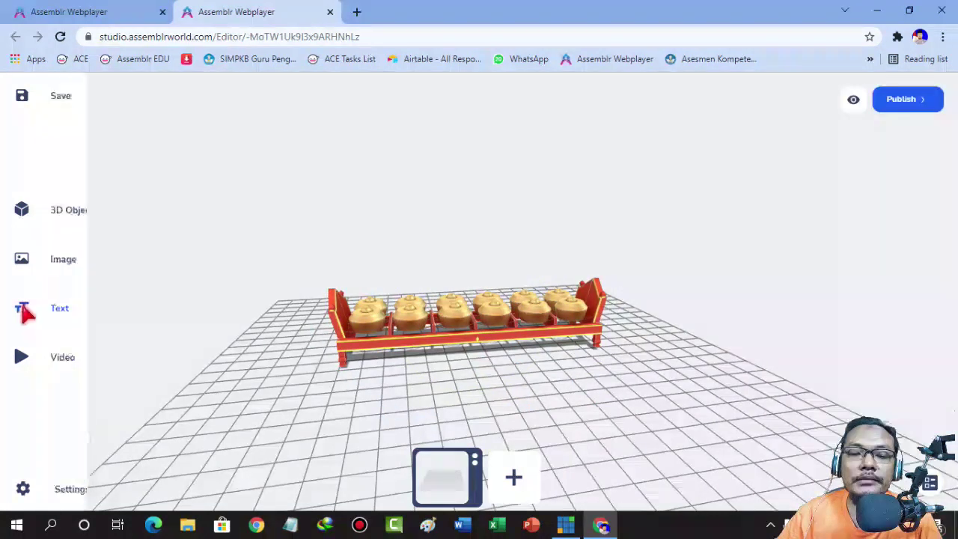
left_click(22, 311)
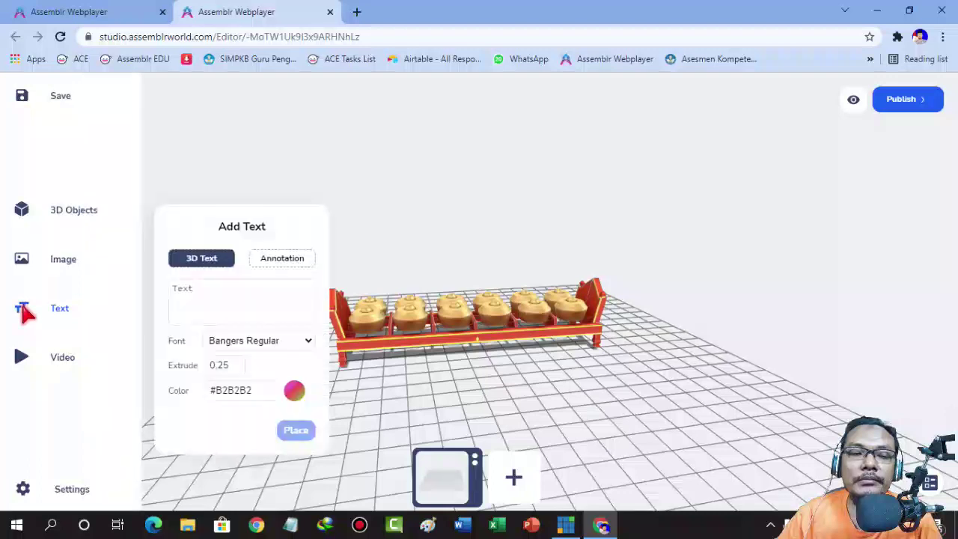
left_click(245, 288)
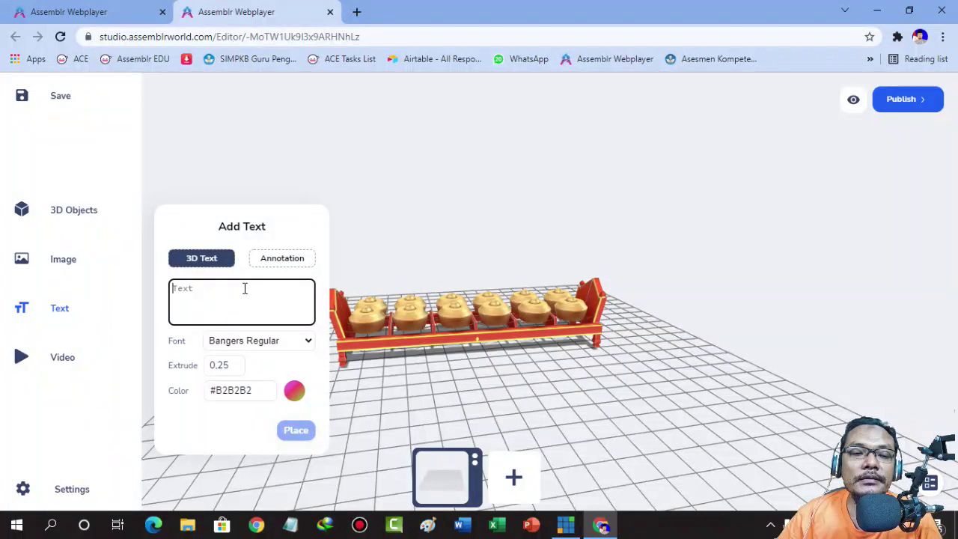
type("bo")
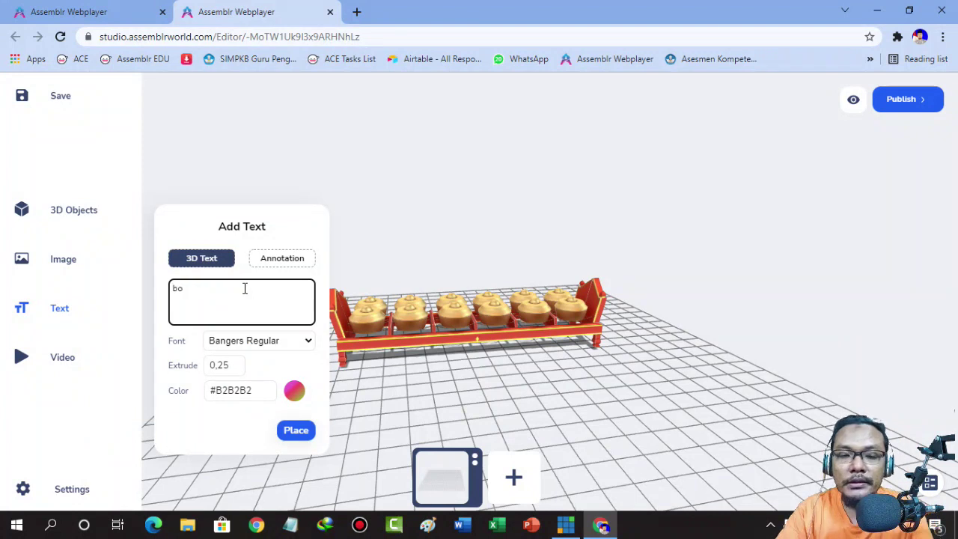
key("BackSpace")
key("BackSpace")
type("bona")
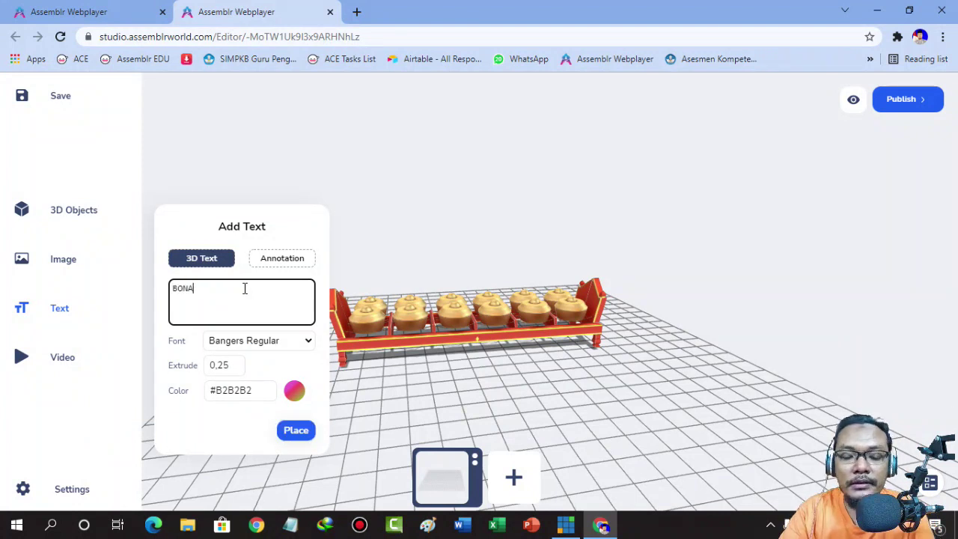
type("ng")
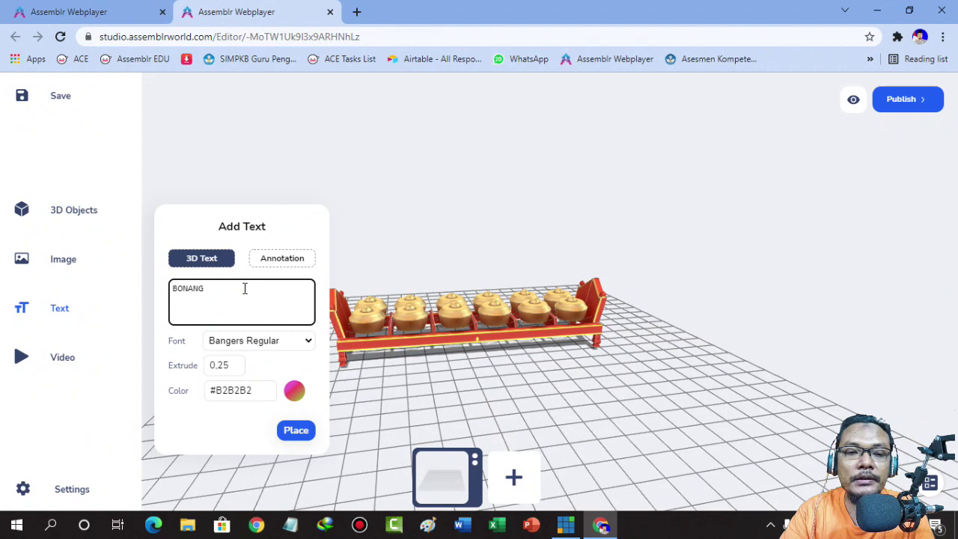
left_click(296, 433)
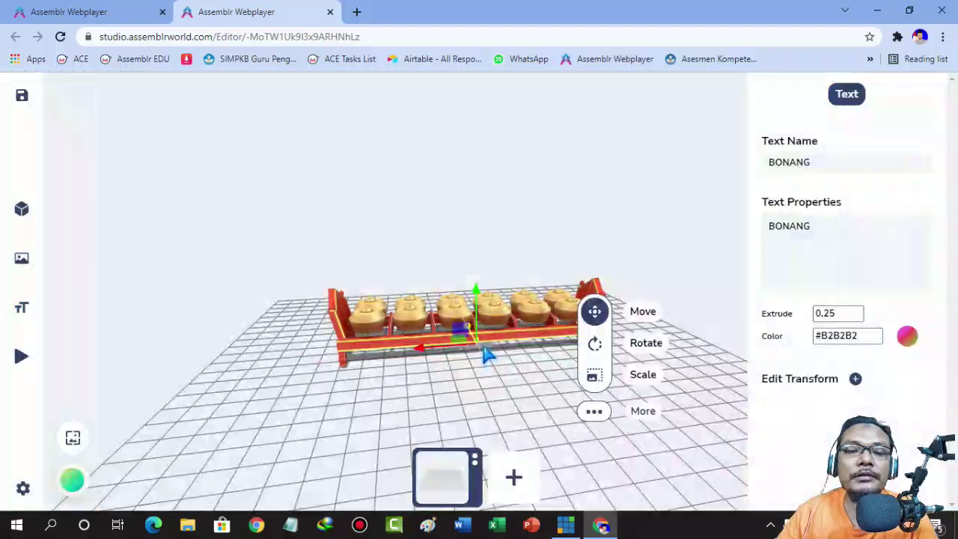
Enlarge the BONANG text with Scale and move it out in front of the bonang.
left_click(646, 376)
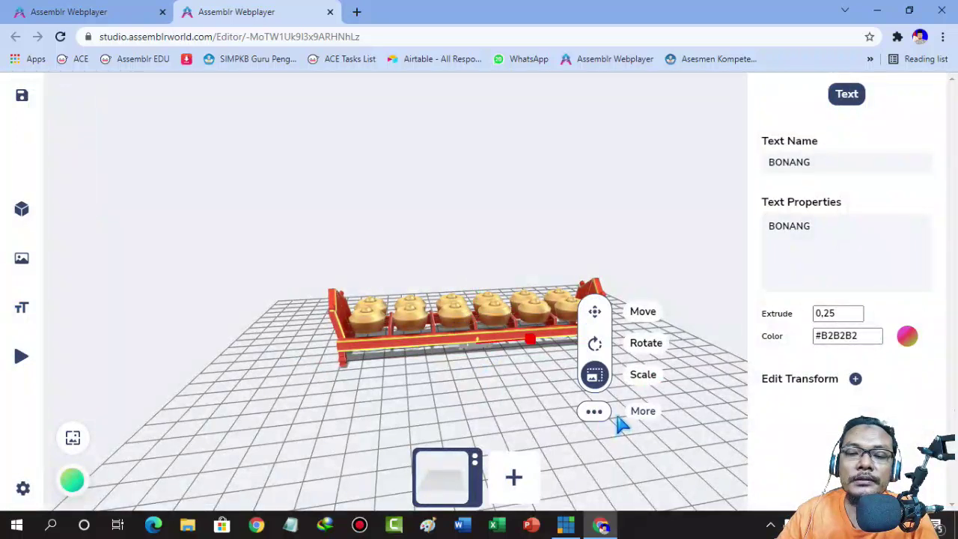
left_click_drag(518, 347, 610, 335)
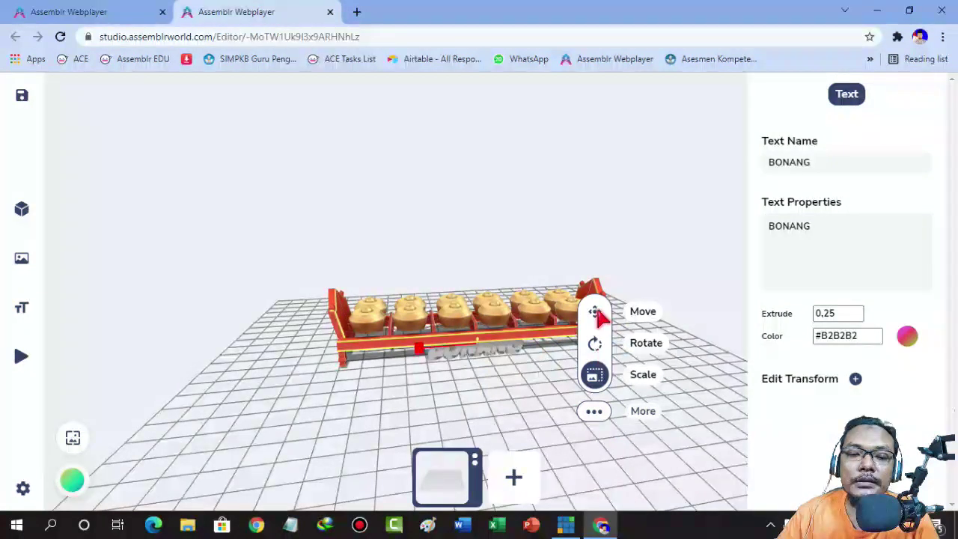
left_click(596, 311)
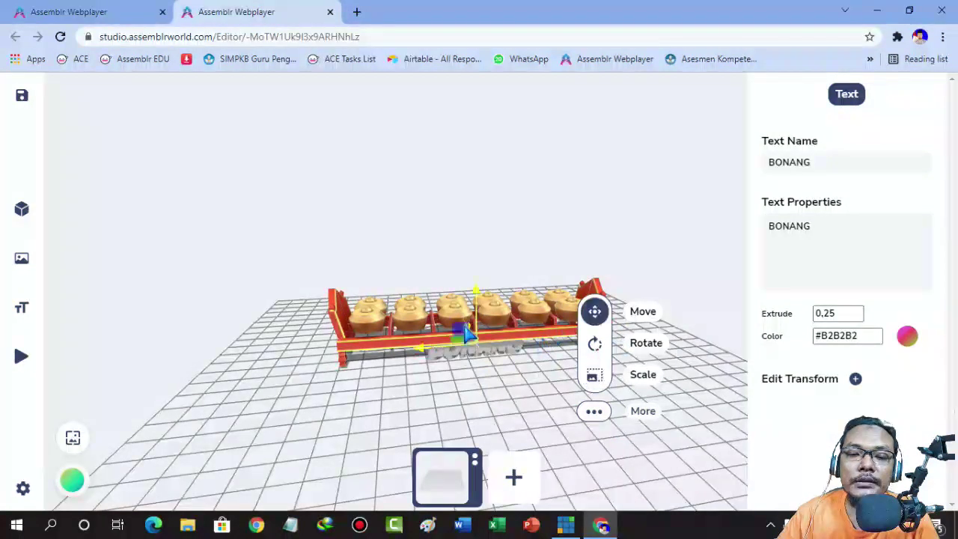
left_click_drag(466, 334, 497, 403)
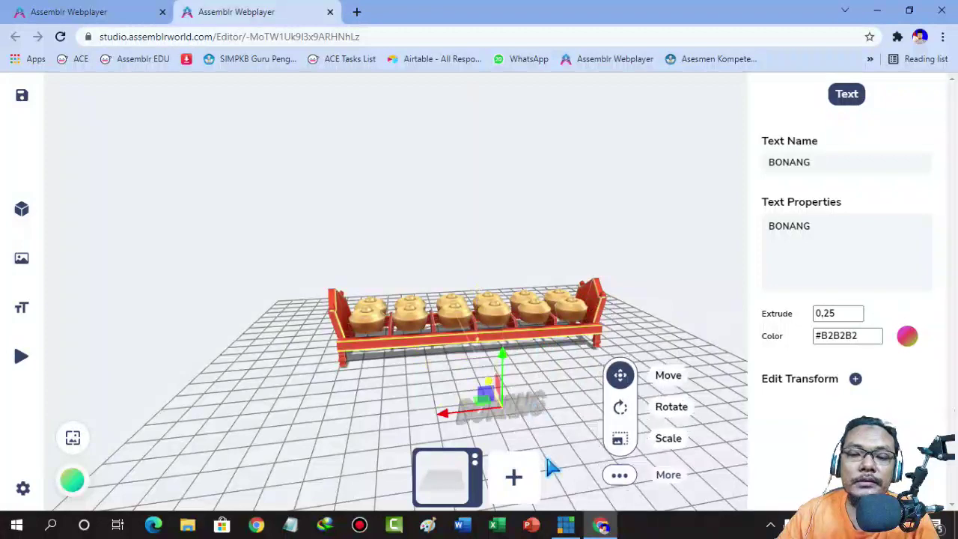
Raise the BONANG text to floor level, reposition it just in front of the bonang's frame, and deselect it.
left_click_drag(550, 467, 550, 436)
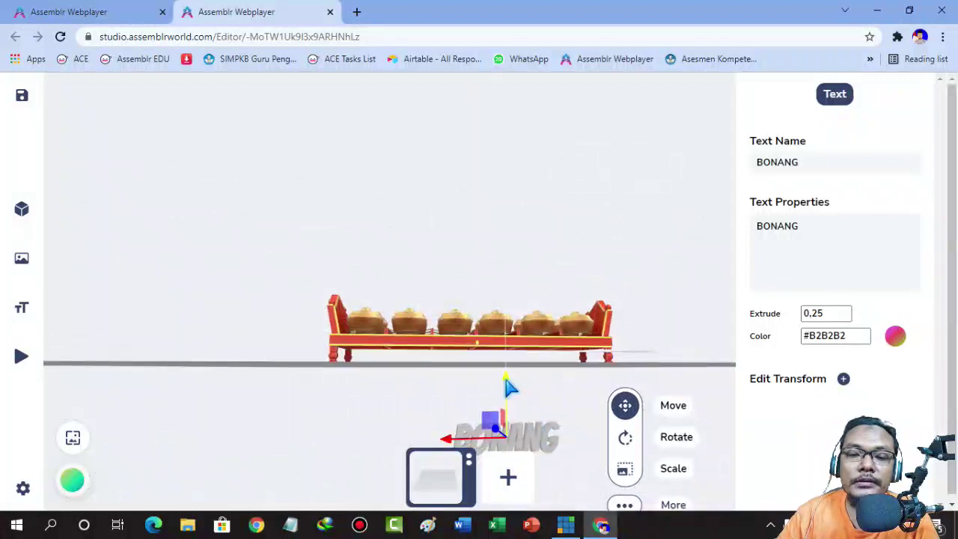
left_click_drag(509, 367, 509, 295)
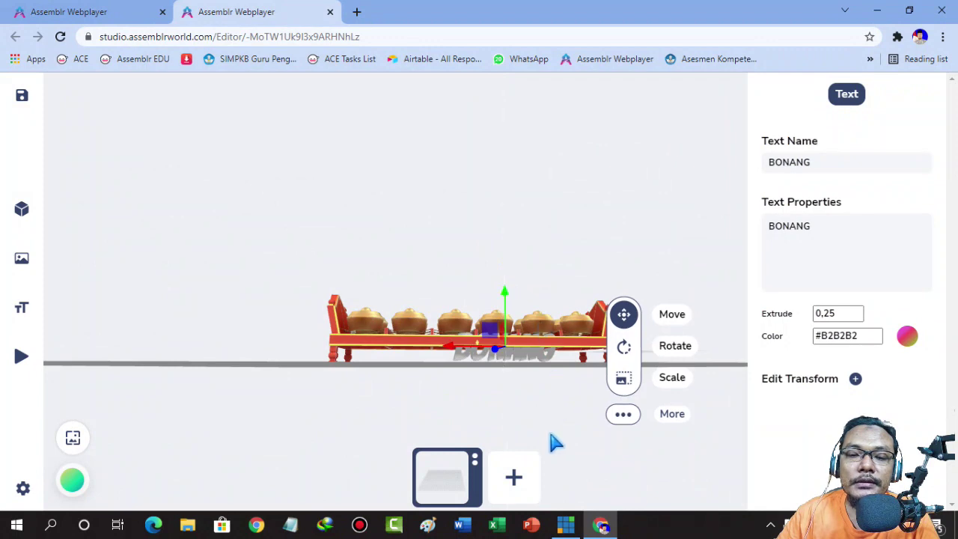
left_click_drag(554, 441, 555, 475)
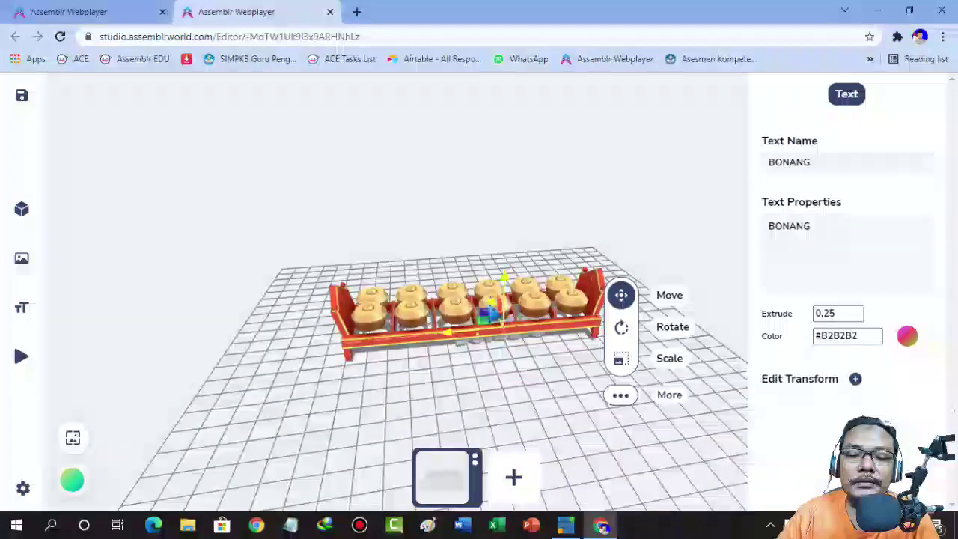
left_click_drag(490, 312, 411, 389)
left_click(410, 387)
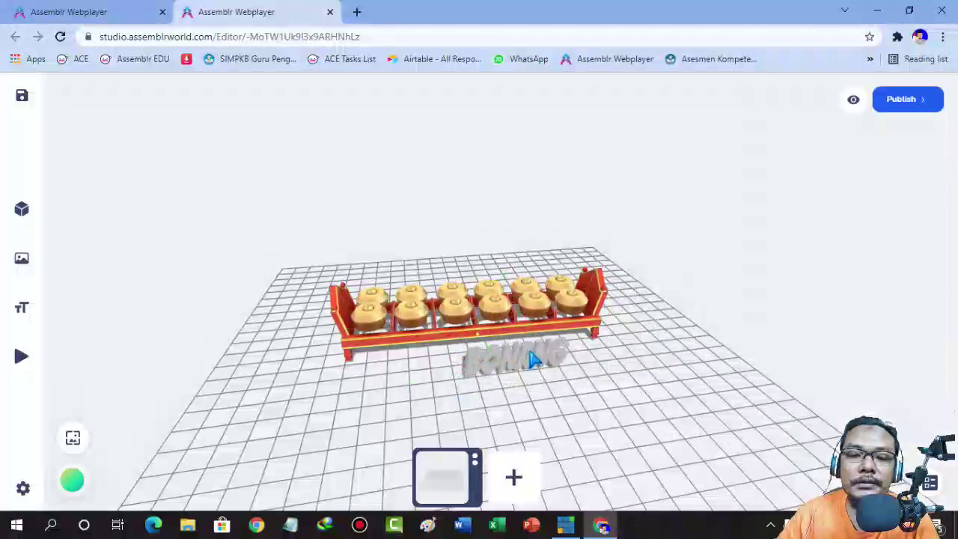
left_click(533, 360)
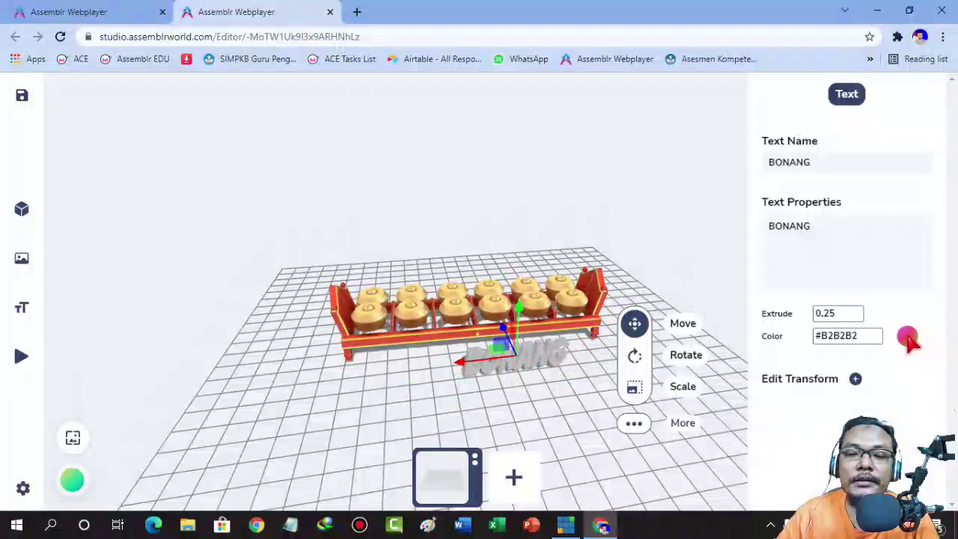
left_click(907, 336)
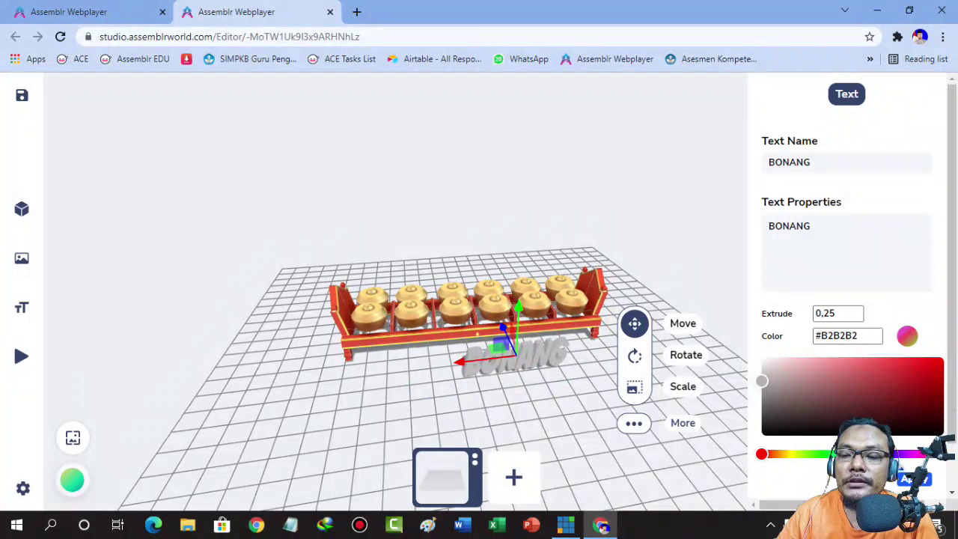
left_click(936, 370)
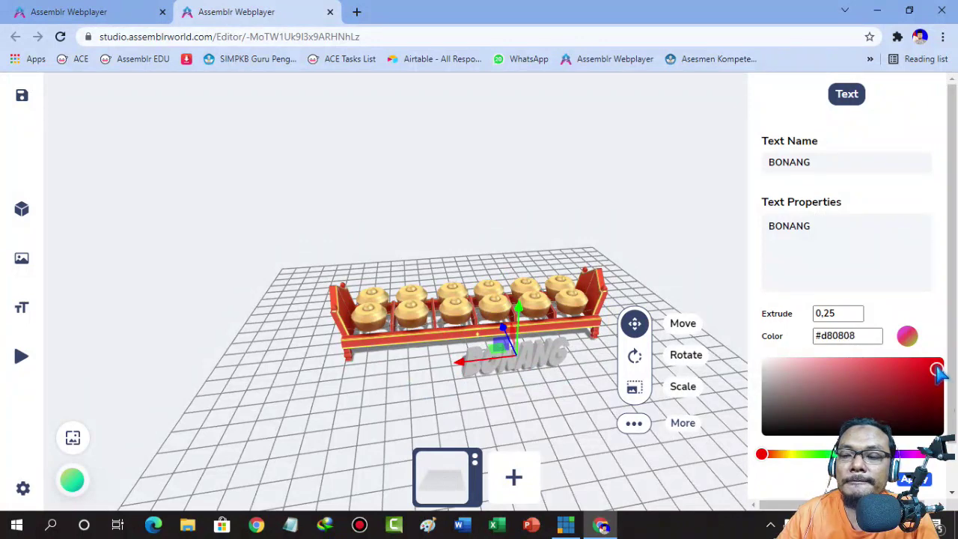
Apply red #ed0505 to the BONANG text, and change its colour to yellow #eddc05.
left_click(530, 365)
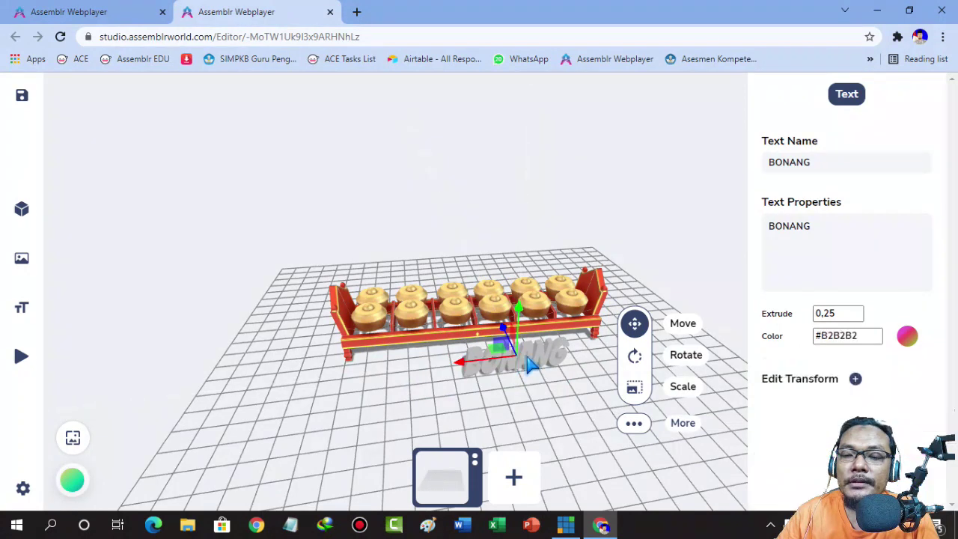
left_click(910, 342)
left_click(939, 365)
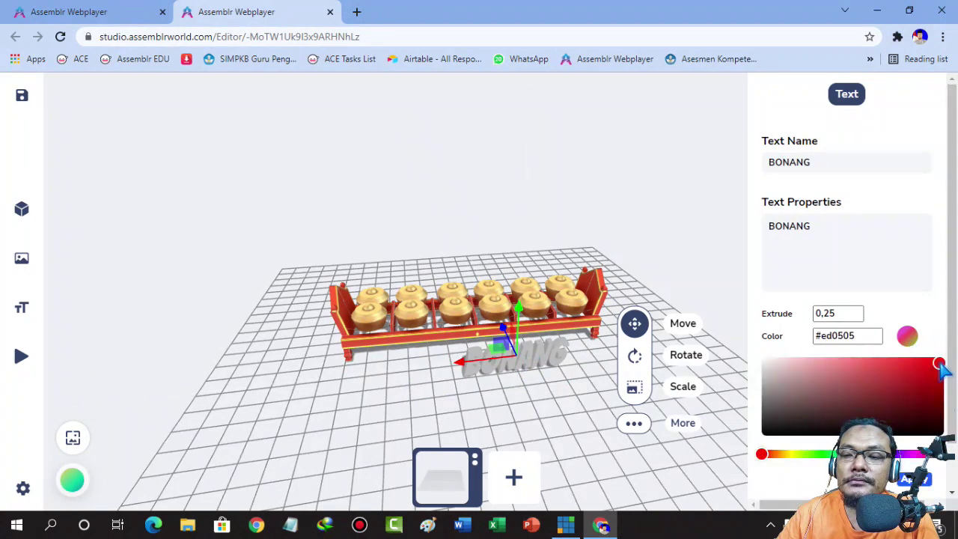
left_click(920, 481)
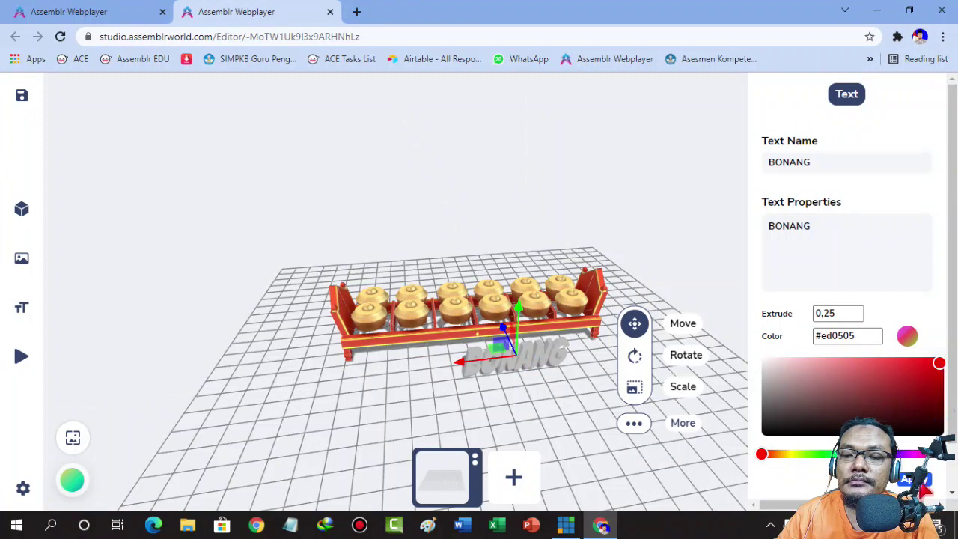
left_click(784, 454)
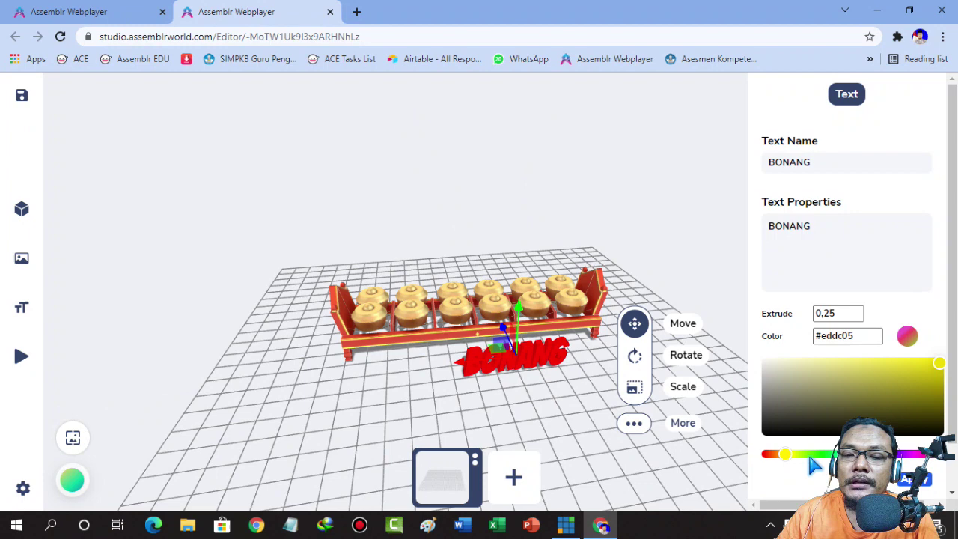
left_click(926, 481)
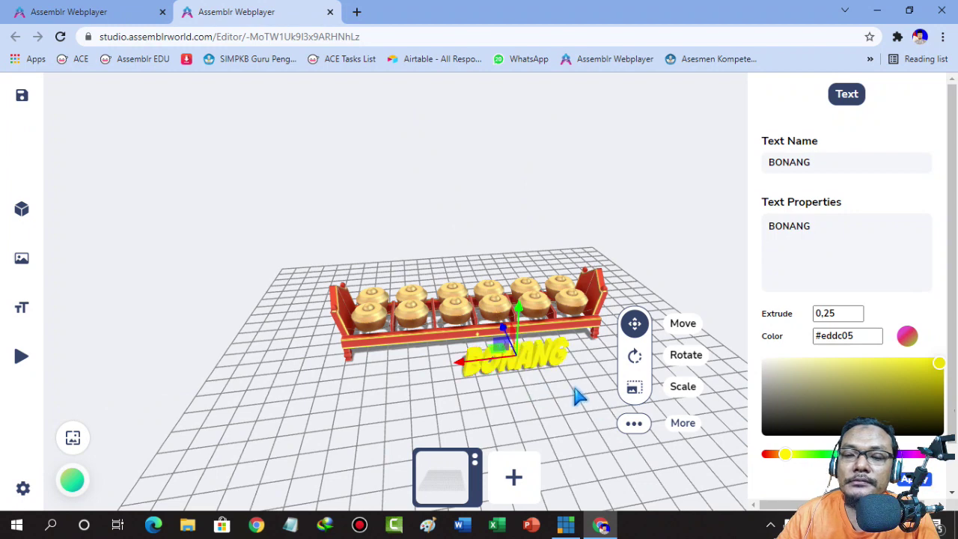
Open the form for adding a video to the scene and activate its YouTube URL field.
left_click_drag(577, 397, 346, 381)
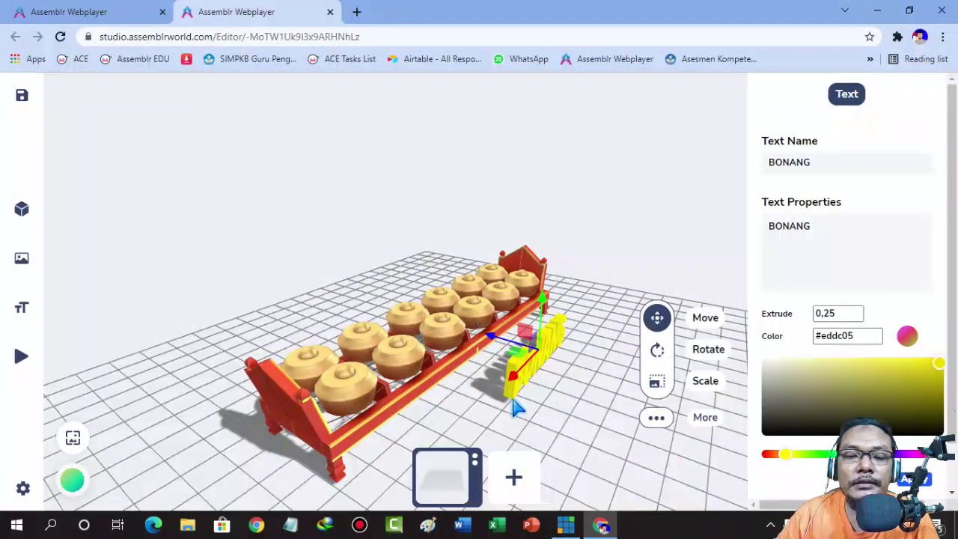
left_click_drag(515, 407, 505, 401)
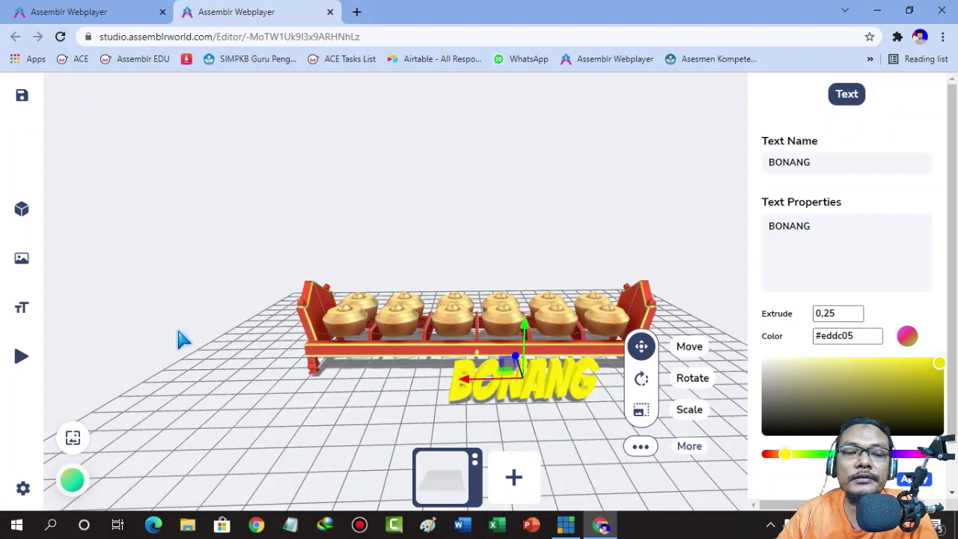
mouse_move(30, 283)
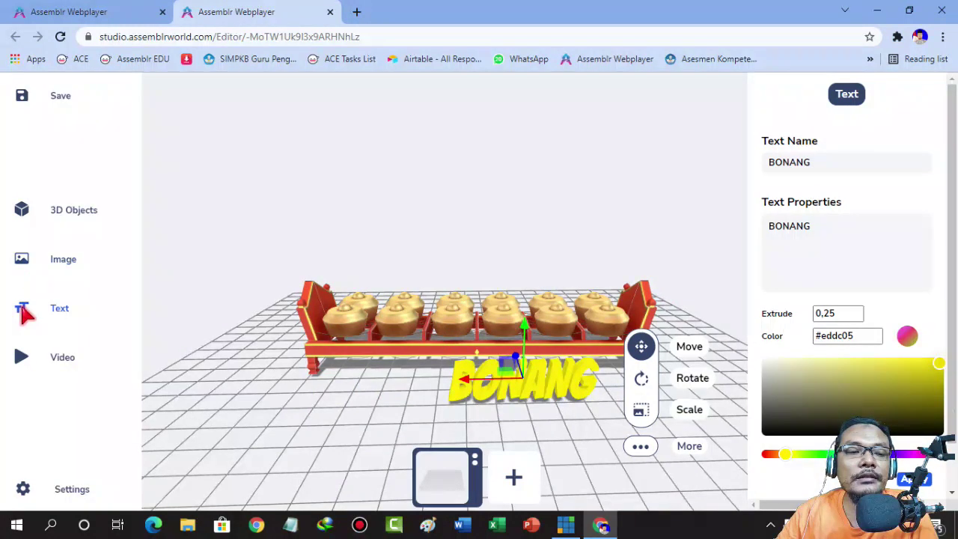
left_click(22, 361)
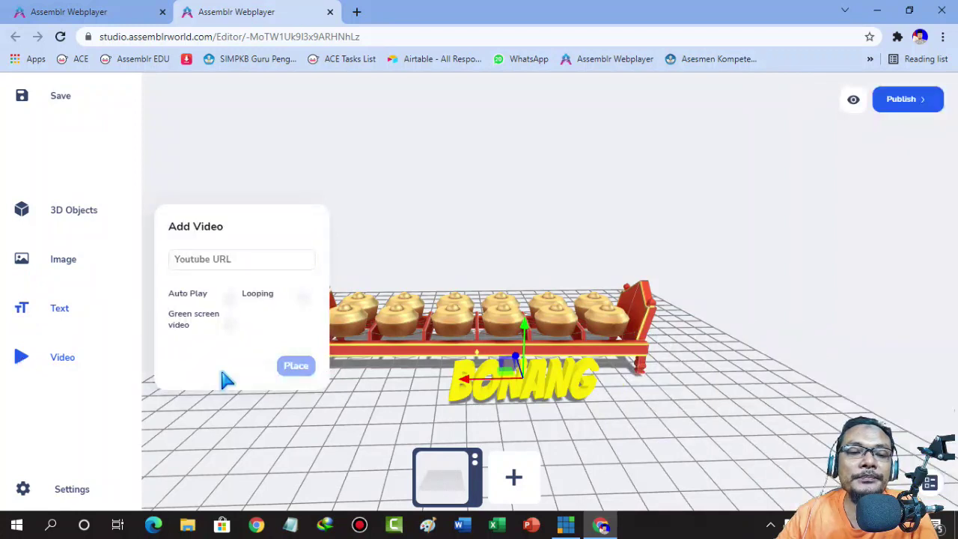
left_click(63, 366)
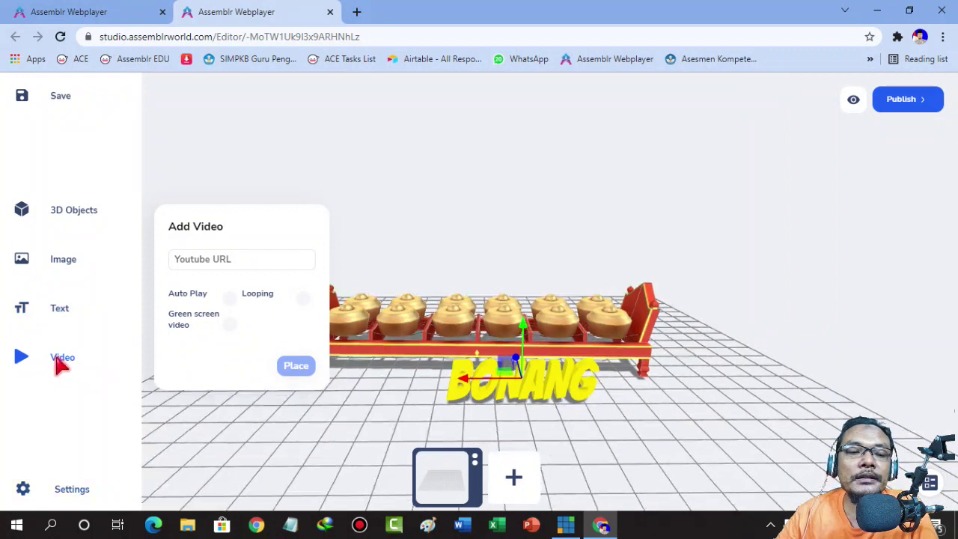
left_click(208, 260)
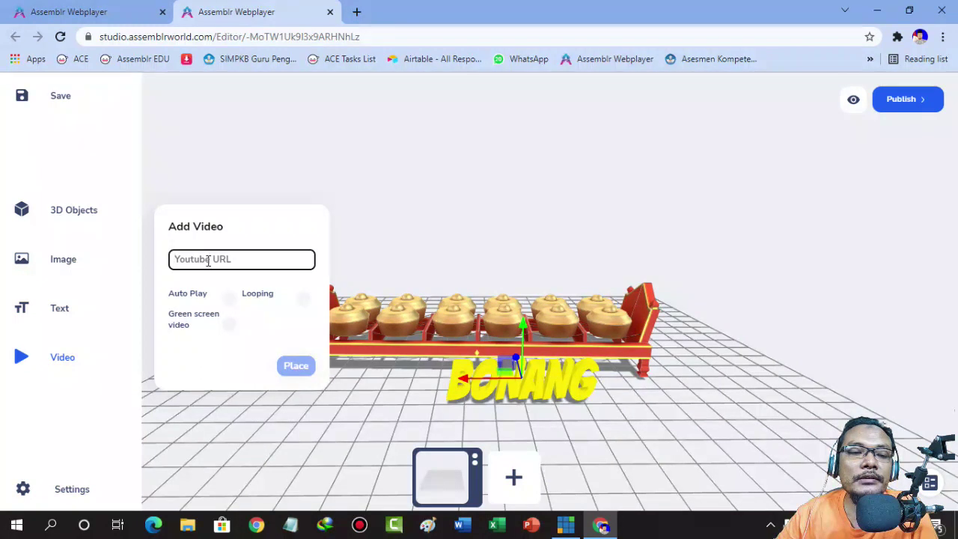
Load youtube.com in a new browser tab and return to the Assemblr editor tab.
left_click(357, 13)
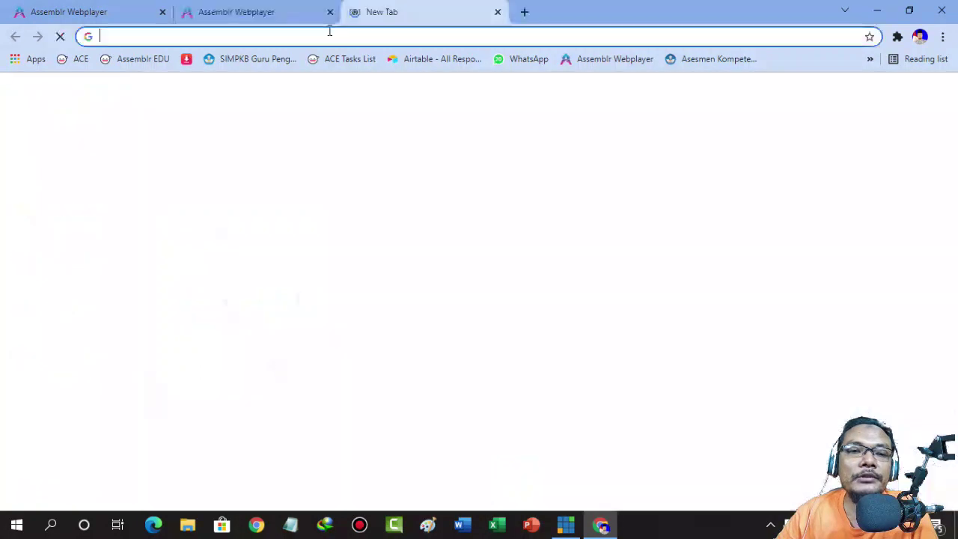
left_click(329, 35)
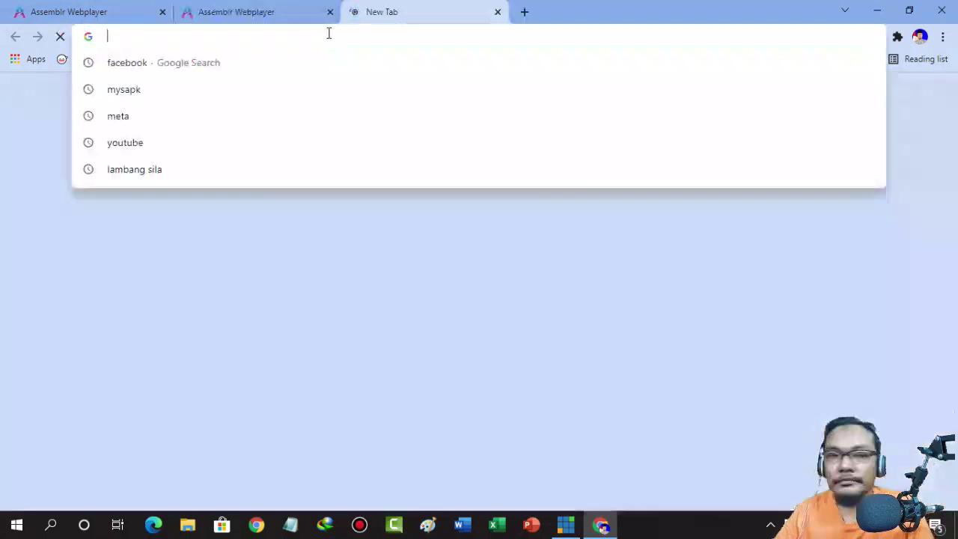
type("YOUTU")
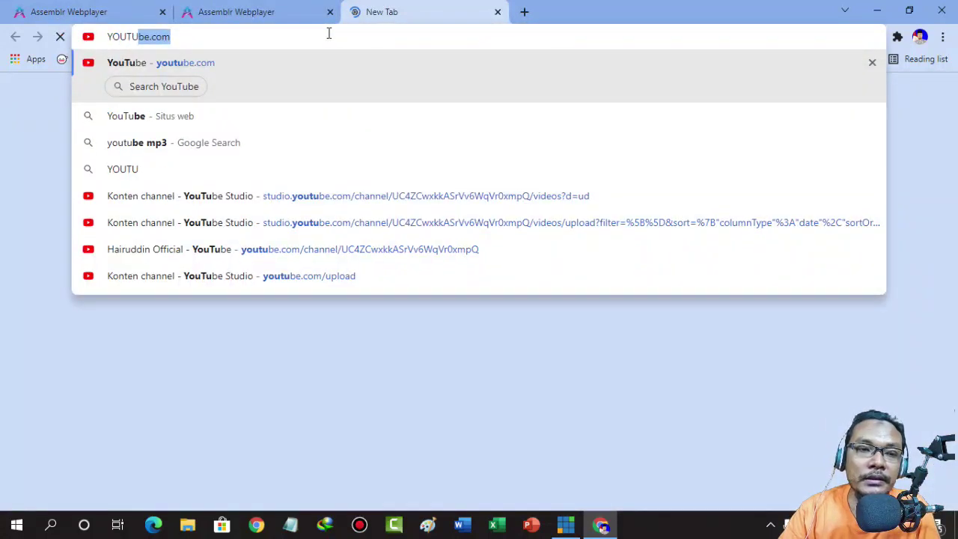
key("Return")
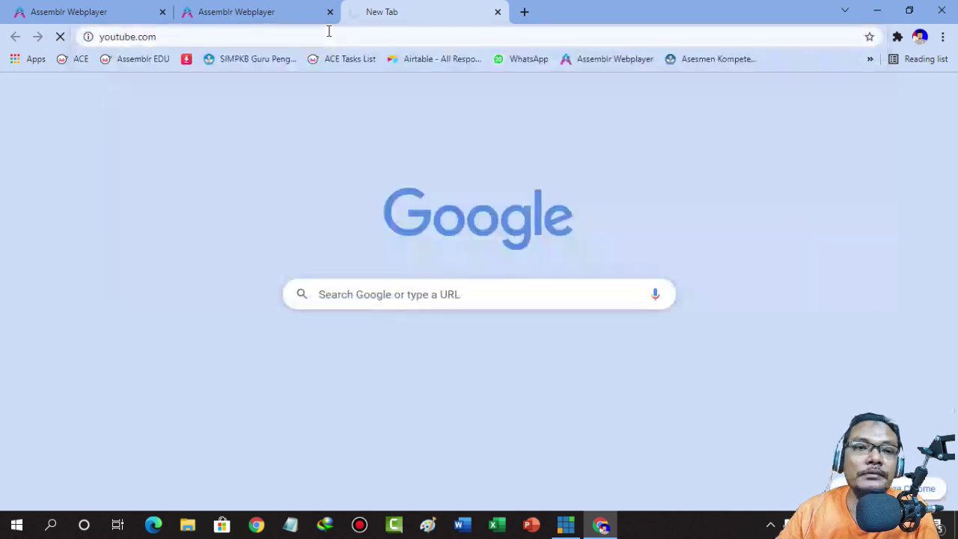
left_click(277, 15)
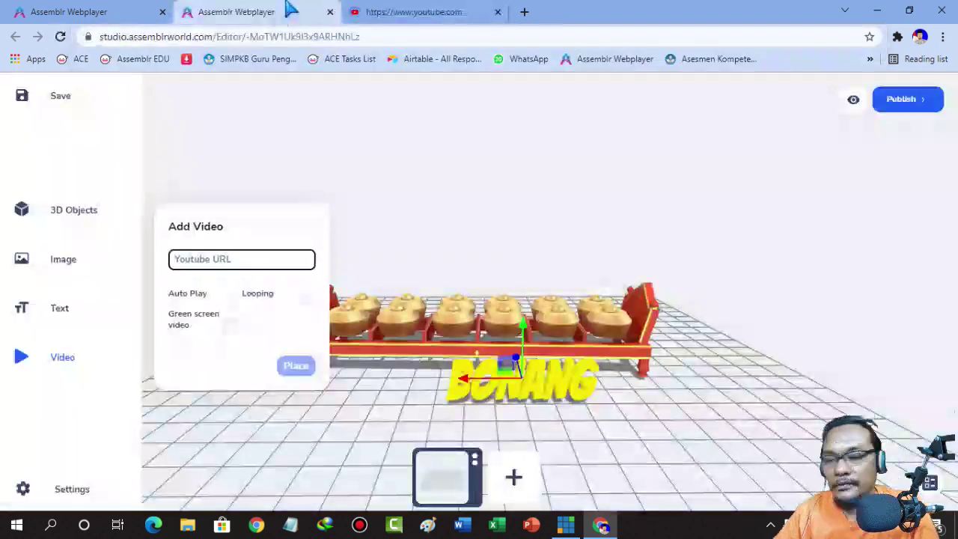
left_click(426, 17)
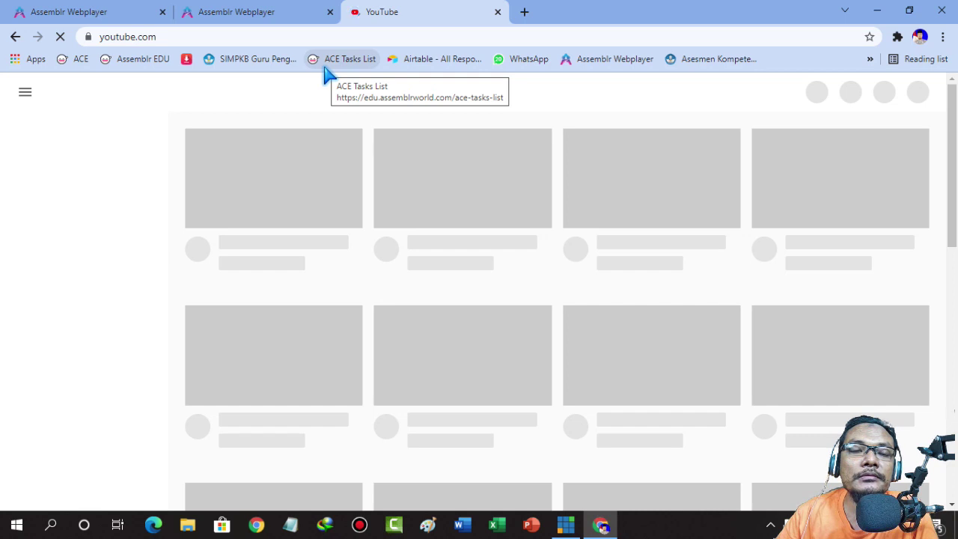
key("ctrl+Page_Up")
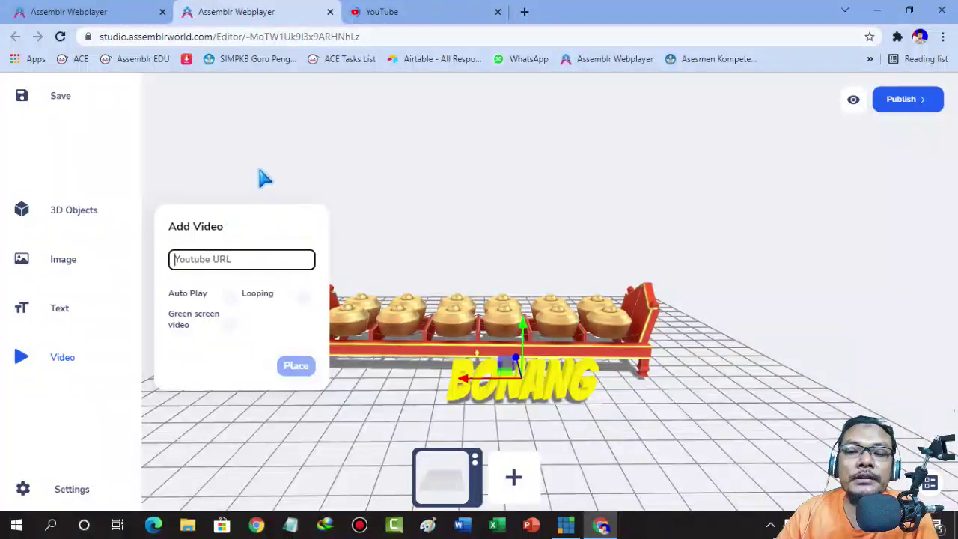
left_click(428, 15)
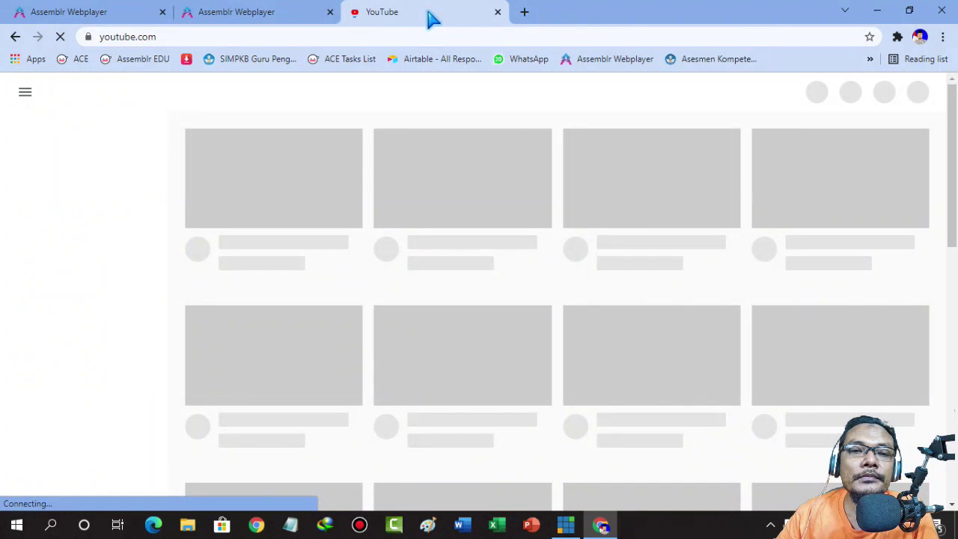
left_click(240, 12)
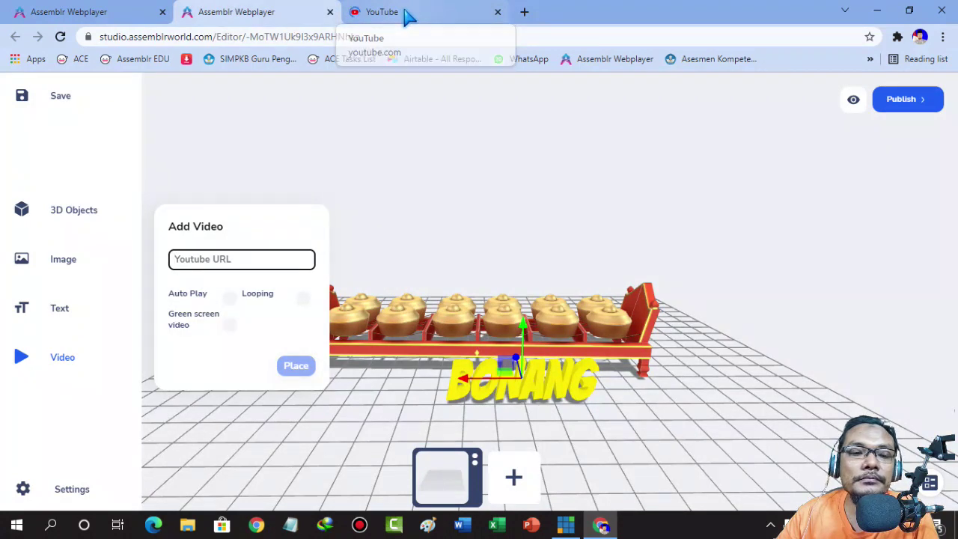
Switch to YouTube, search for BONANG, and open the bonang barung video for Gd. Kutut Manggung pl. barang.
left_click(408, 16)
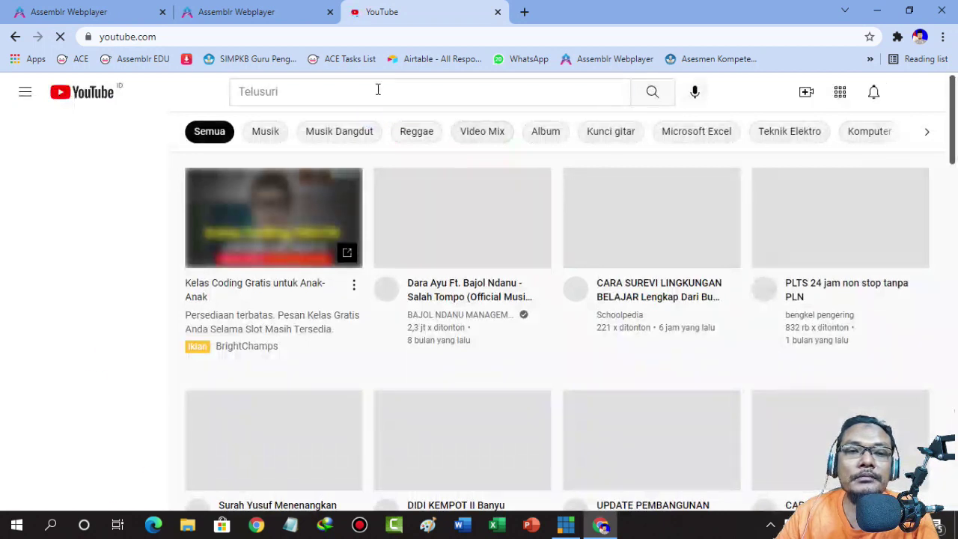
left_click(377, 89)
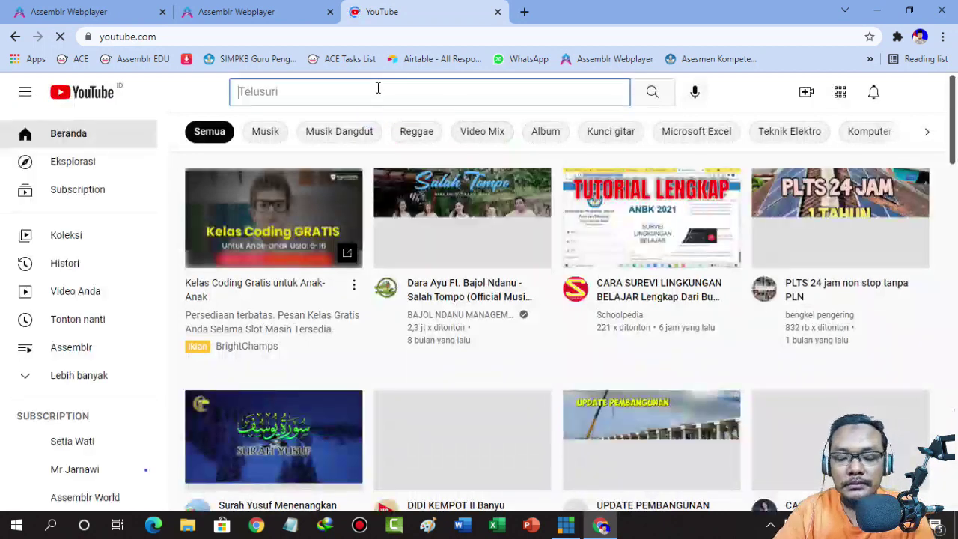
type("BONANG")
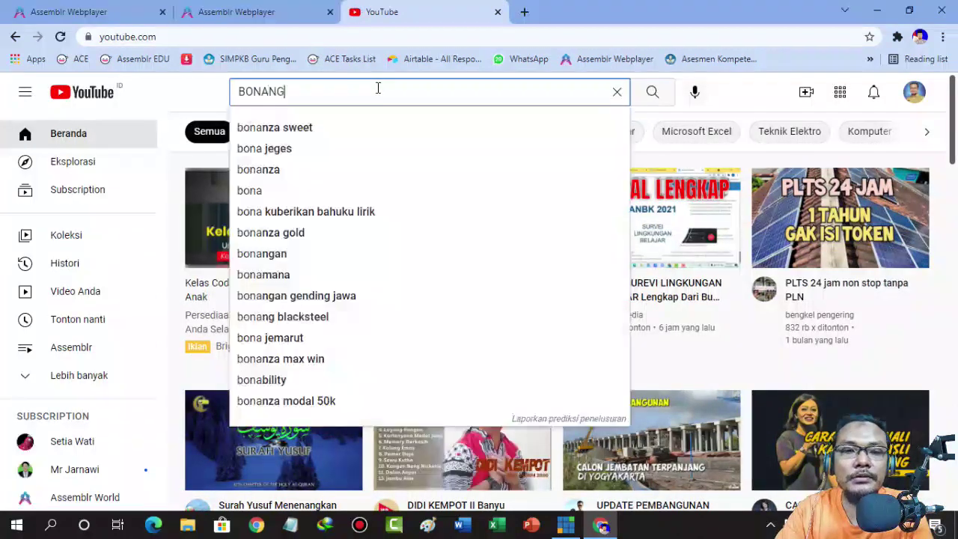
key("Return")
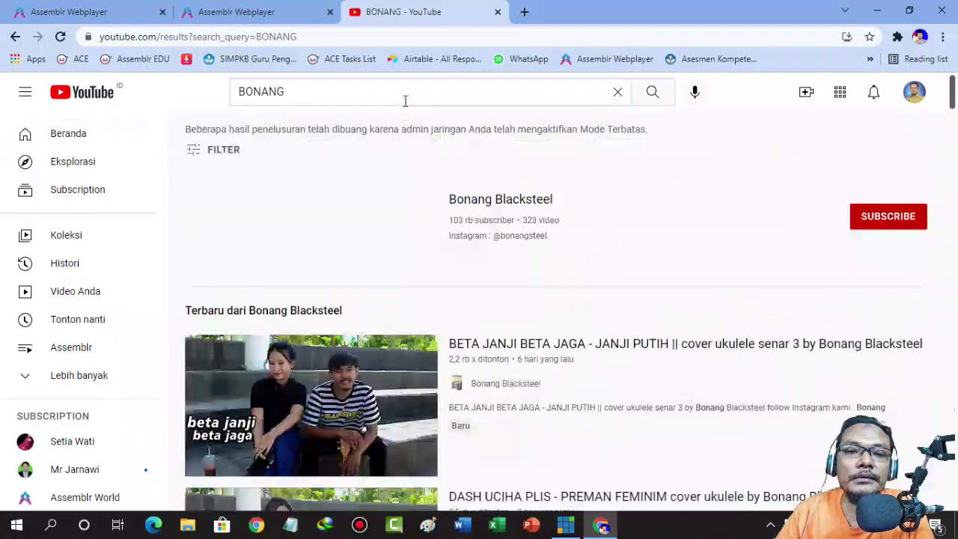
scroll(422, 218, "down", 4)
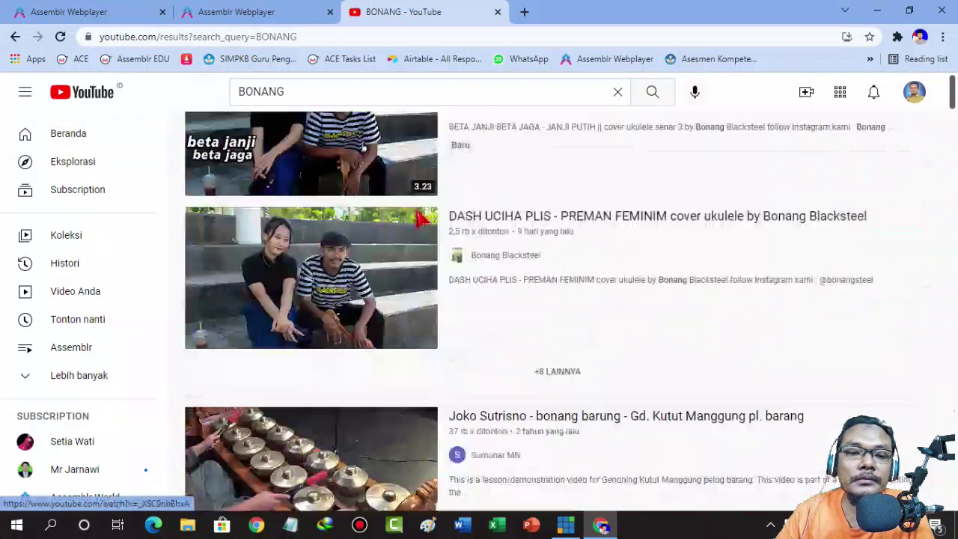
scroll(421, 218, "down", 2)
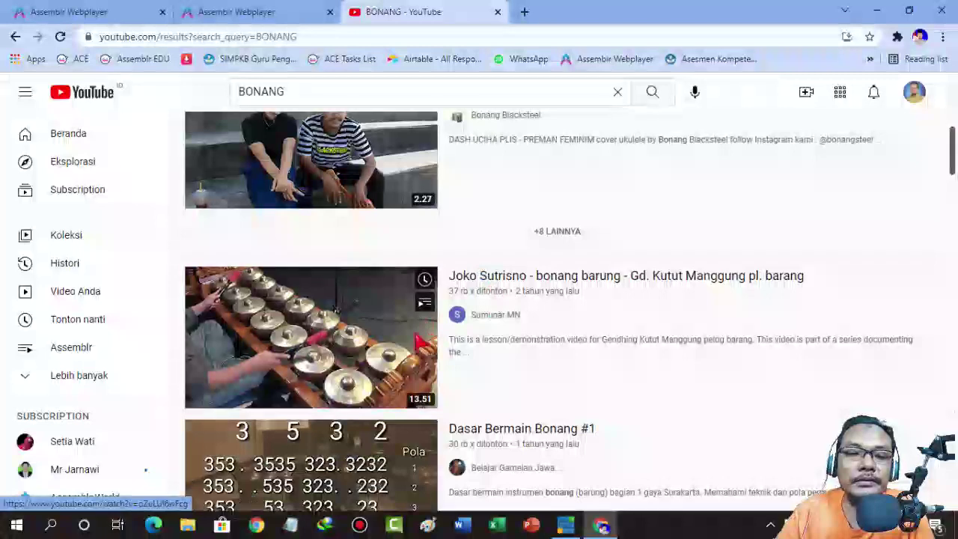
left_click(358, 330)
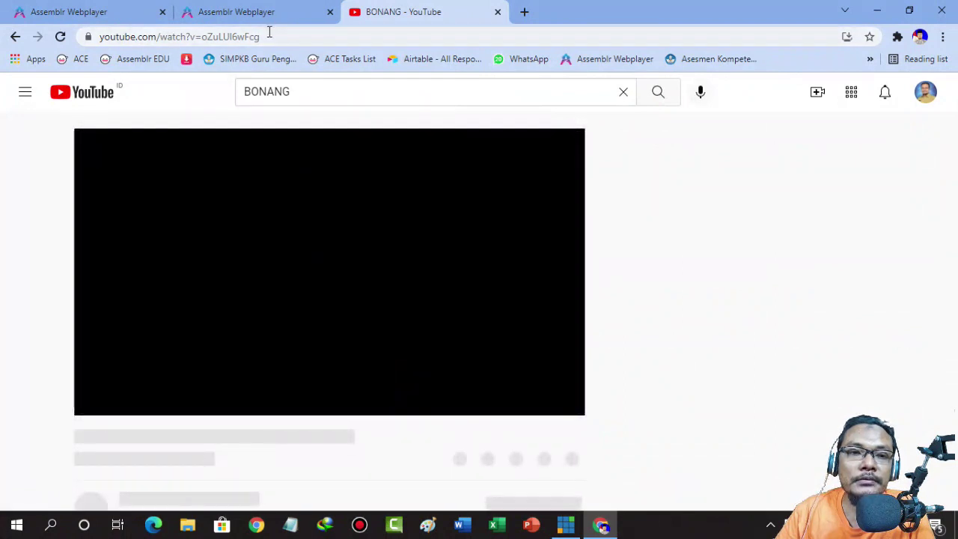
Copy the full web address of the opened bonang barung video.
left_click(271, 35)
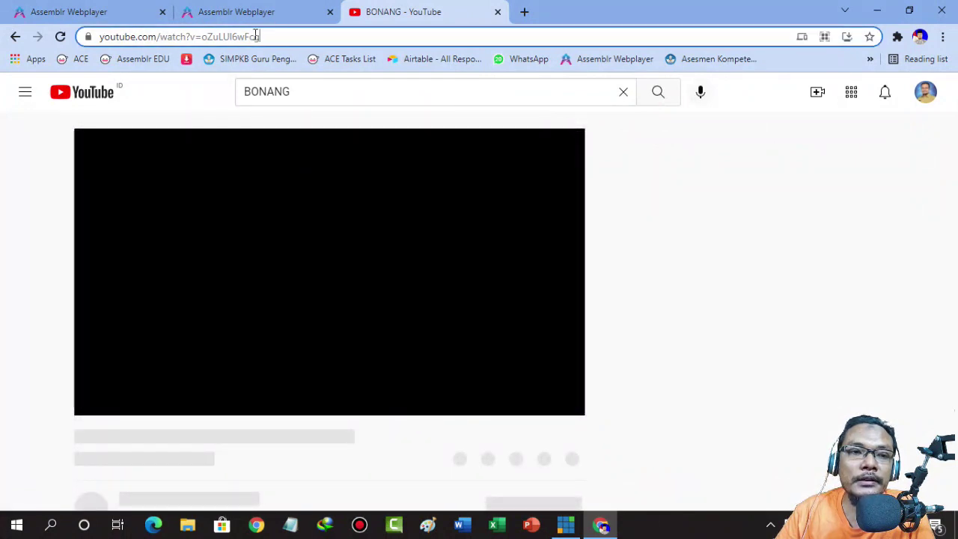
left_click_drag(256, 36, 67, 58)
right_click(161, 36)
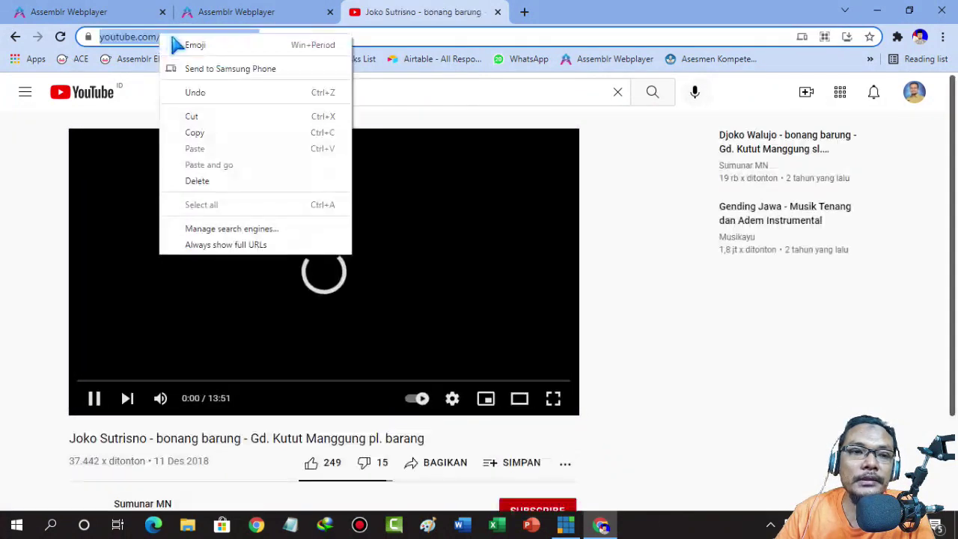
left_click(207, 133)
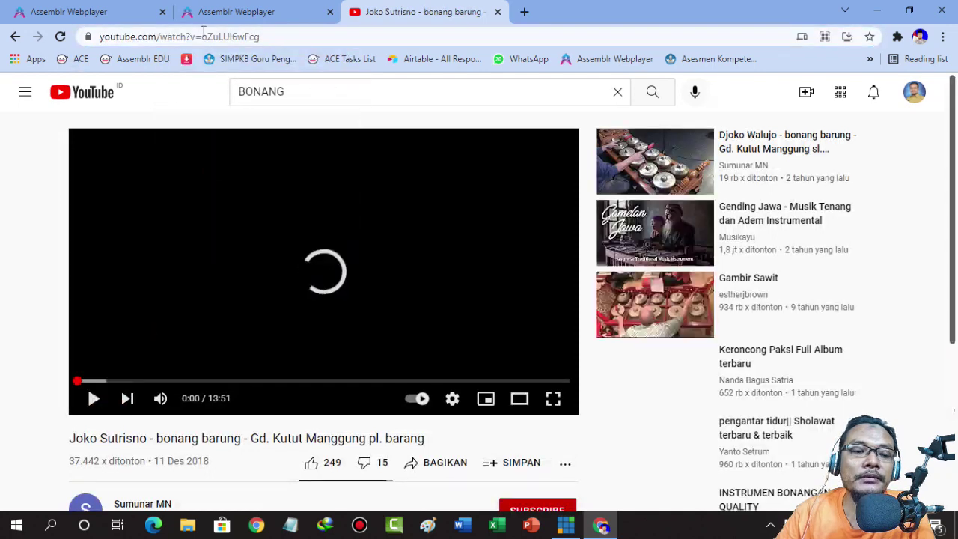
Return to the Assemblr editor, paste the copied address as the YouTube URL, and place the video in the scene.
left_click(236, 12)
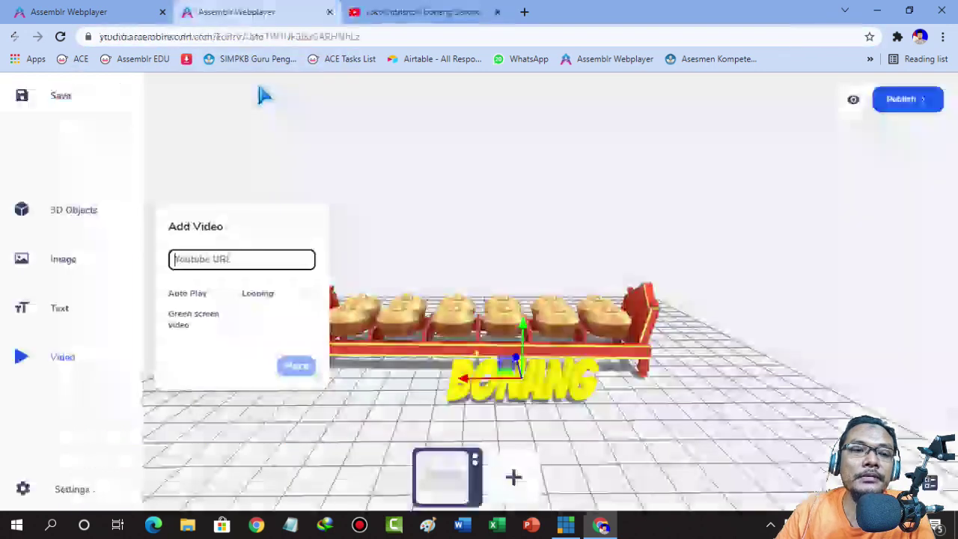
right_click(245, 259)
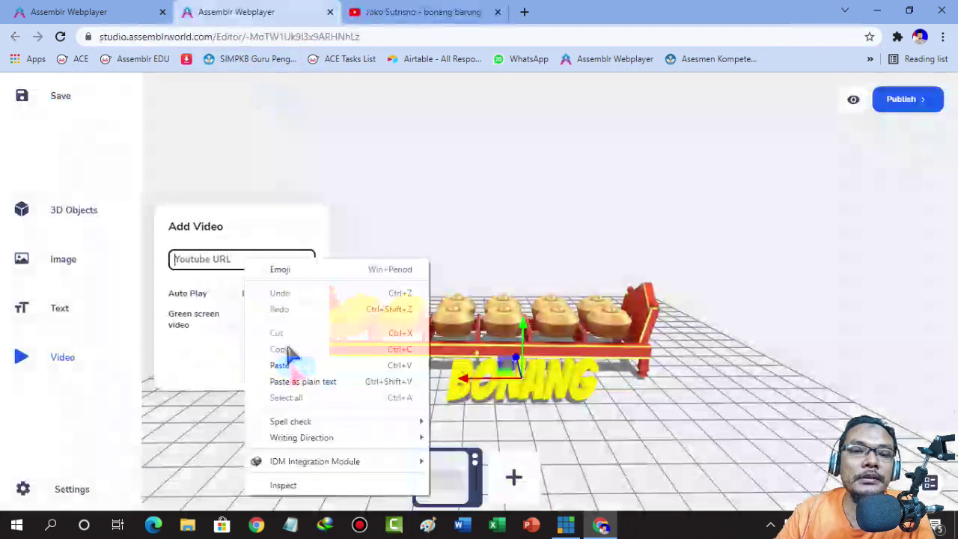
left_click(285, 365)
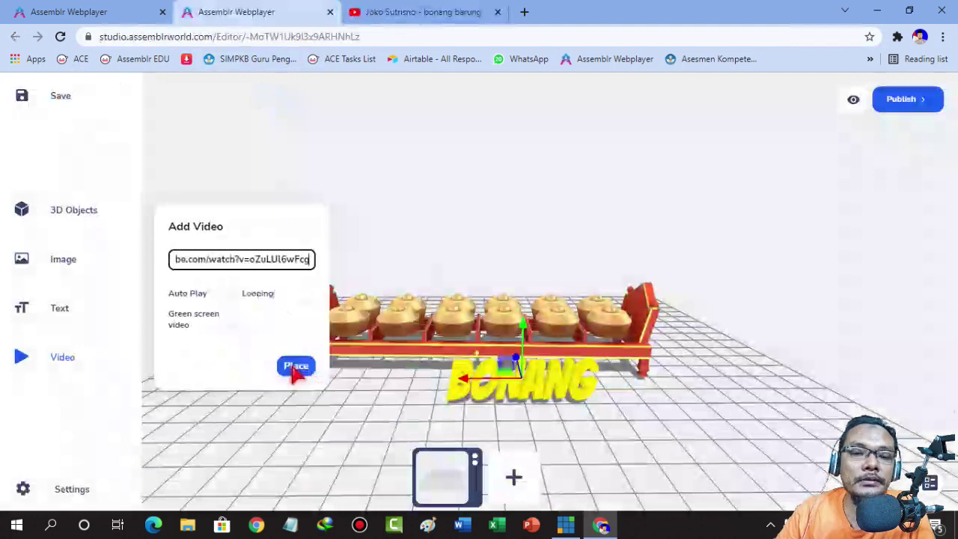
left_click(295, 366)
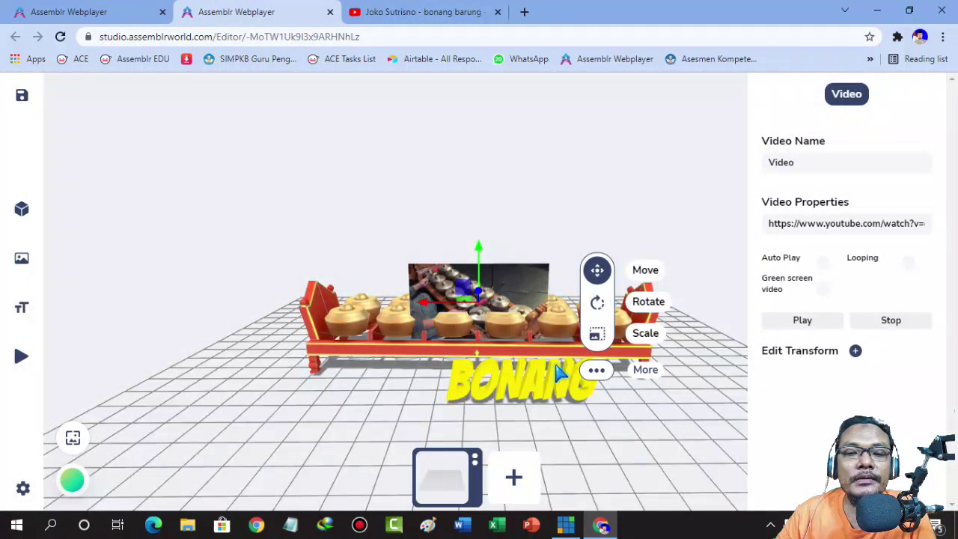
Raise the video panel slightly so that it stands above the bonang's gongs.
left_click_drag(554, 321, 536, 282)
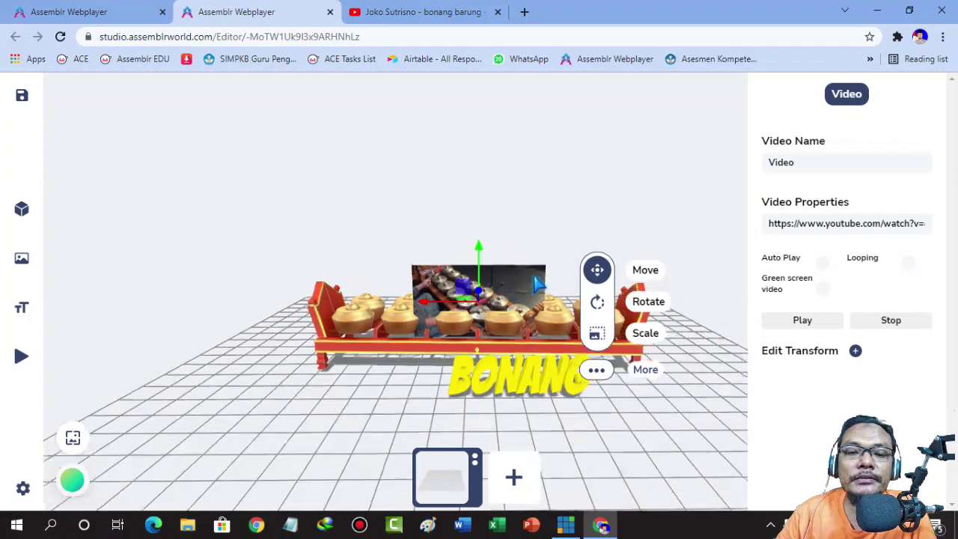
scroll(536, 282, "up", 1)
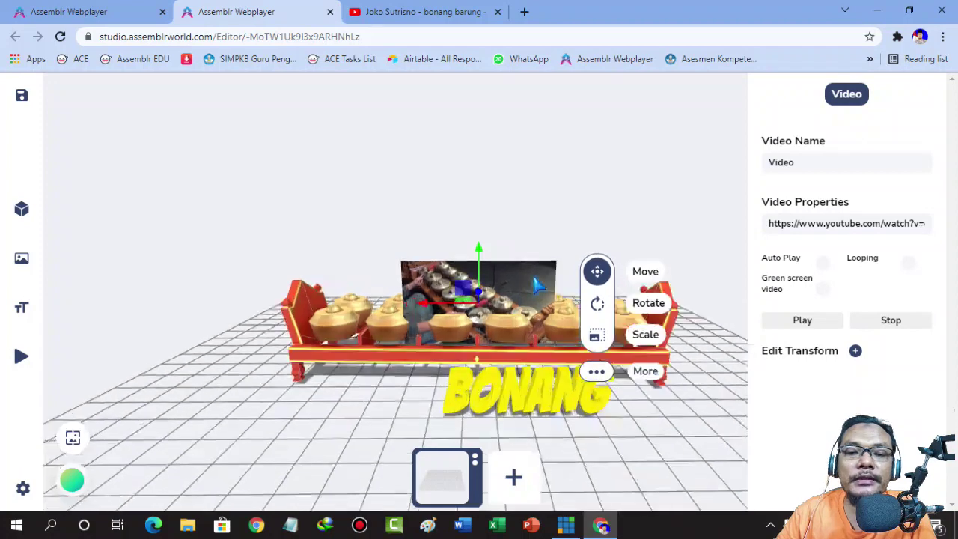
scroll(524, 304, "up", 1)
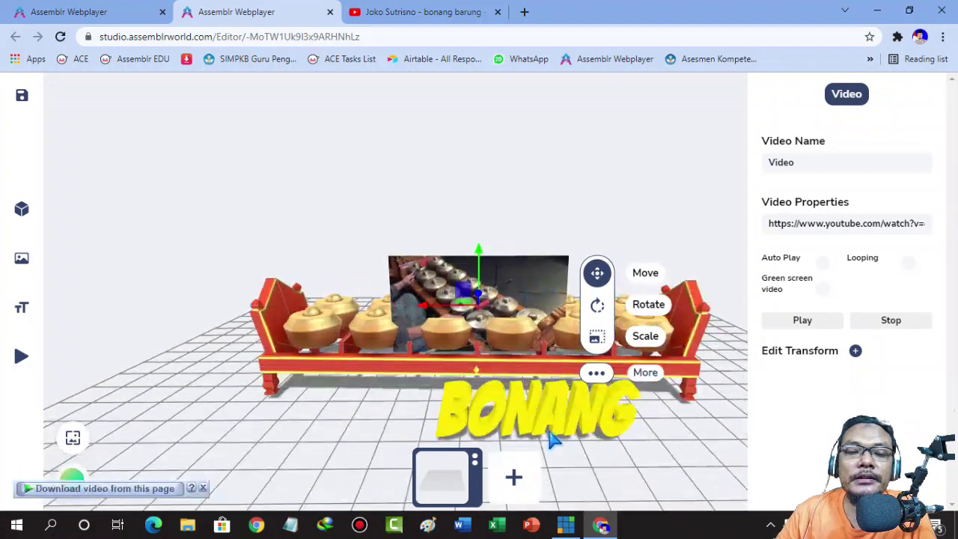
left_click_drag(618, 463, 610, 506)
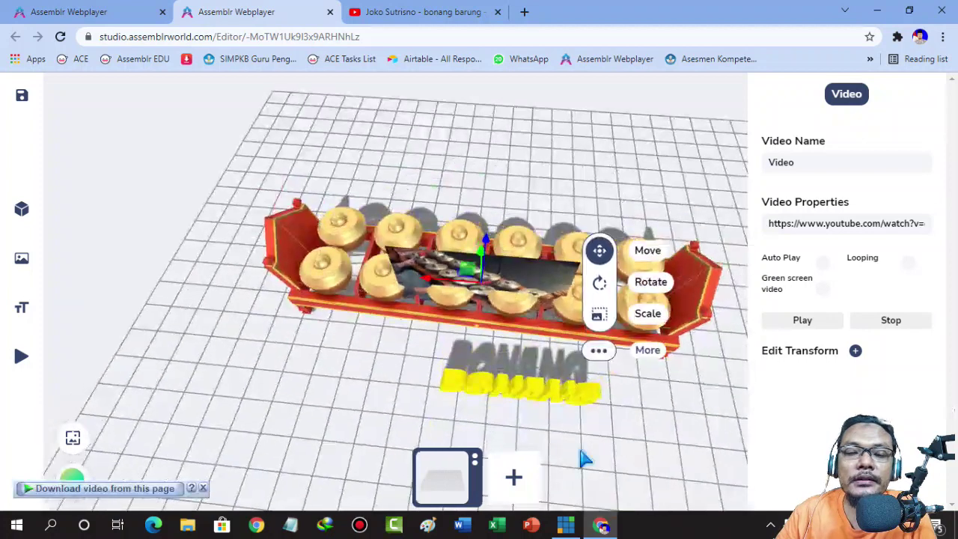
left_click_drag(585, 459, 591, 479)
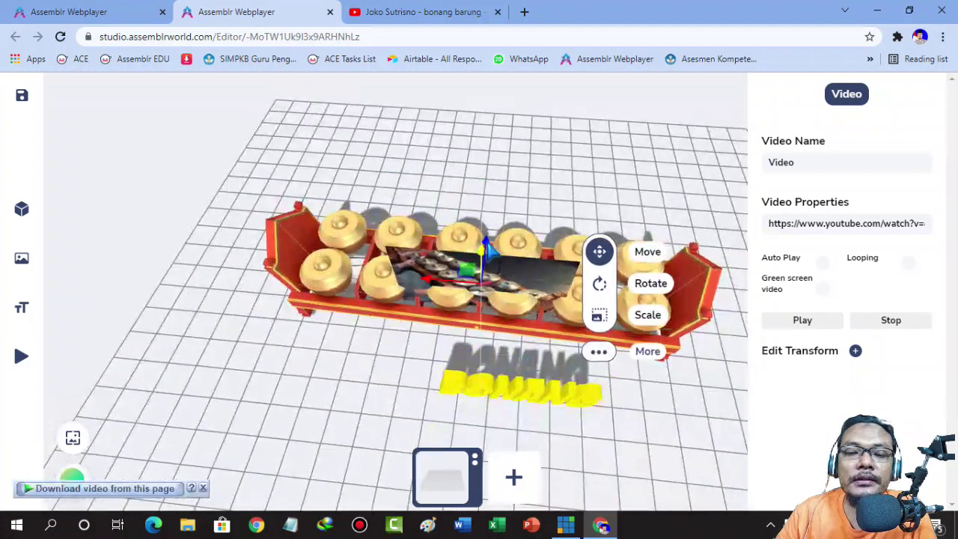
left_click_drag(494, 240, 494, 215)
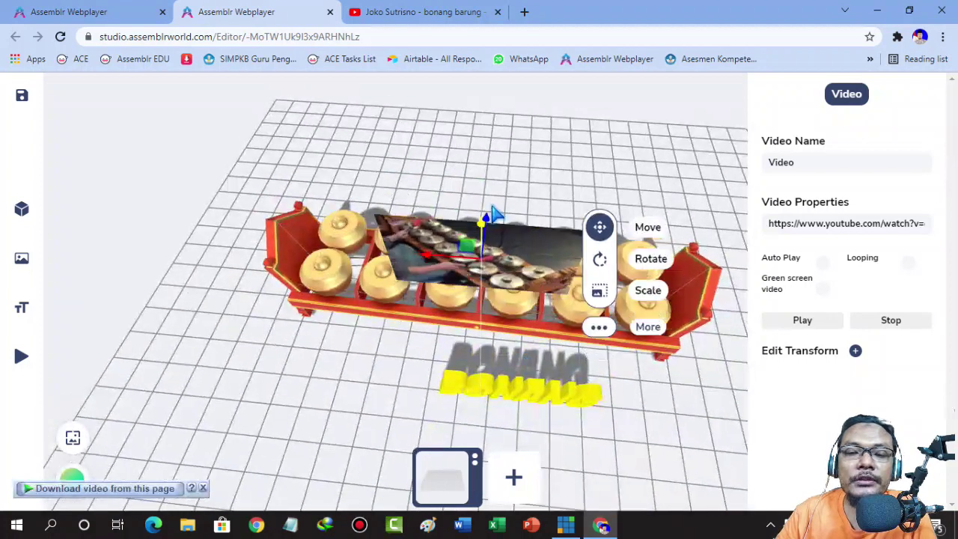
left_click_drag(492, 232, 494, 243)
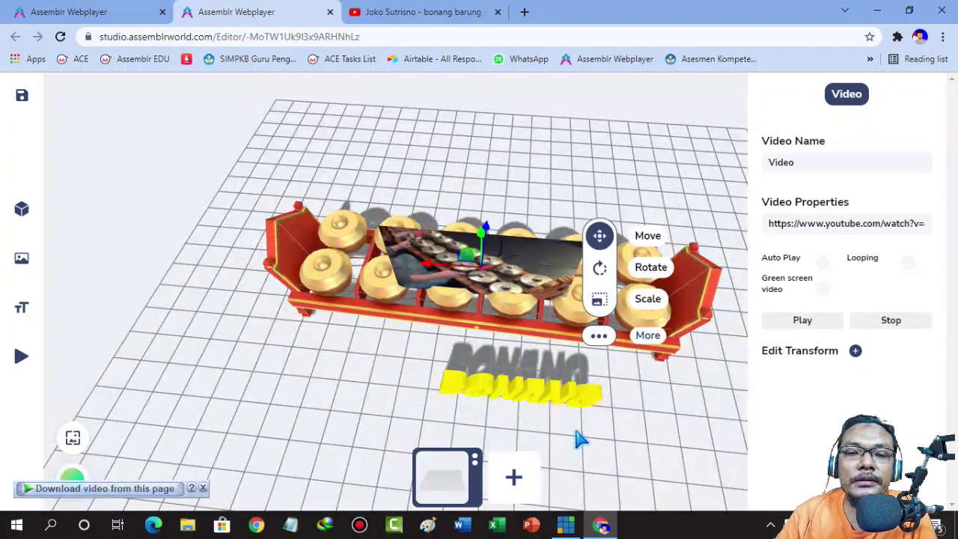
Move the video panel backward along its depth axis until it stands clear behind the bonang.
left_click_drag(581, 440, 573, 471)
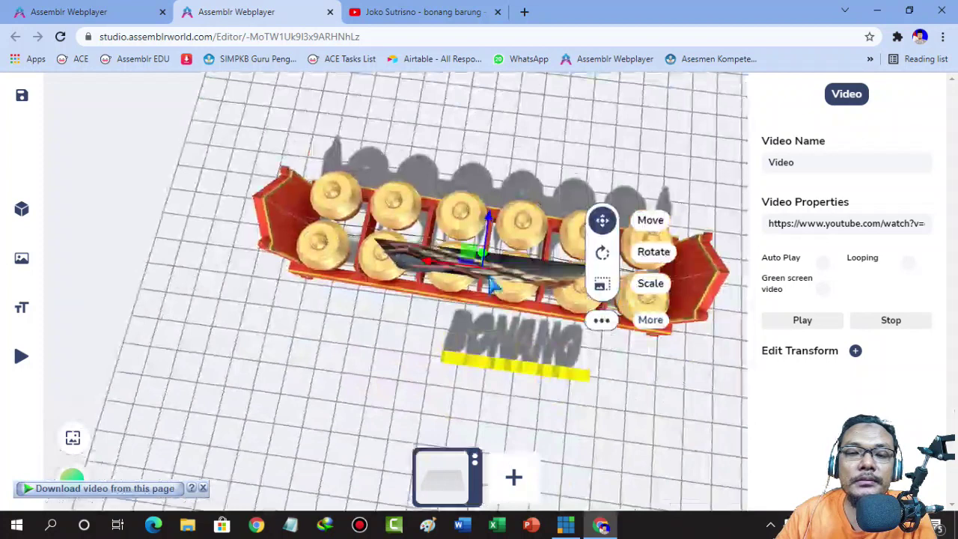
left_click_drag(492, 284, 528, 75)
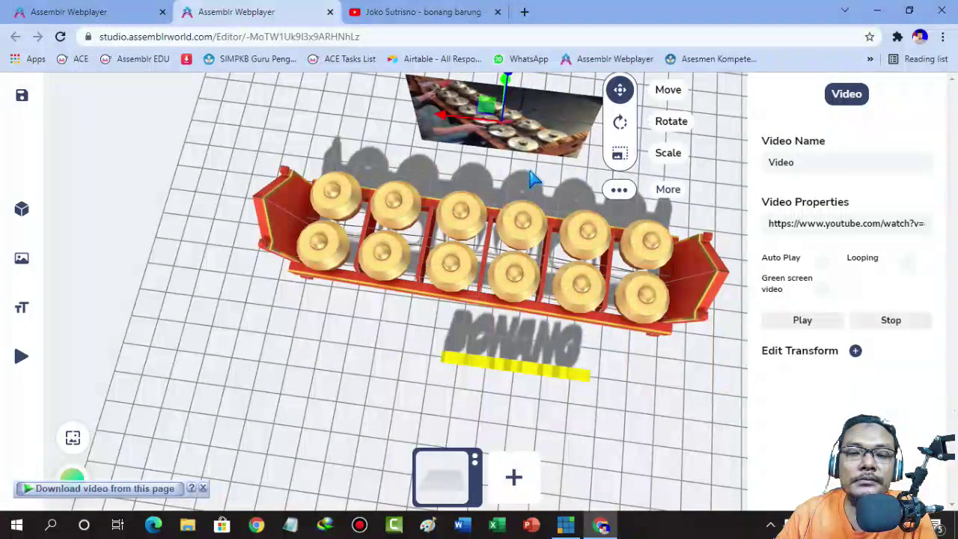
scroll(552, 203, "down", 1)
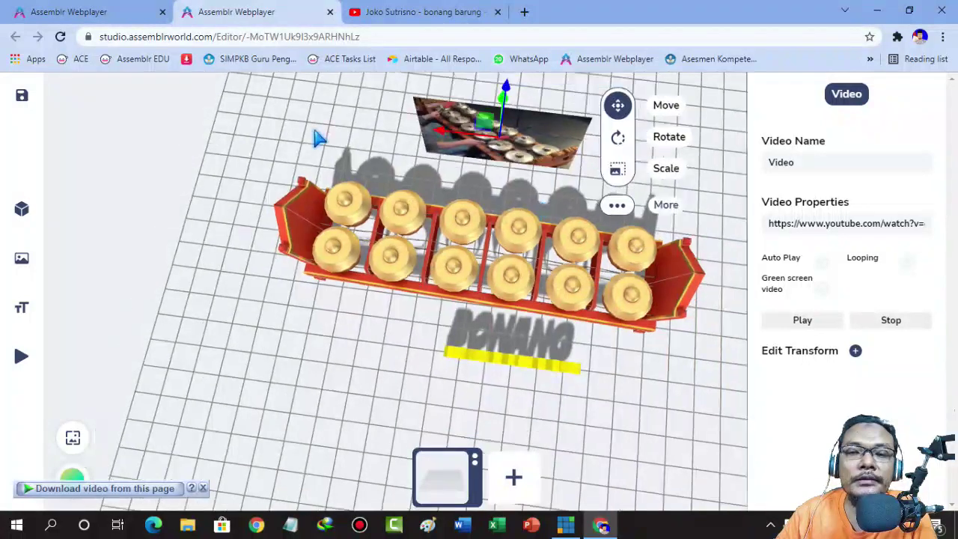
left_click_drag(318, 137, 481, 268)
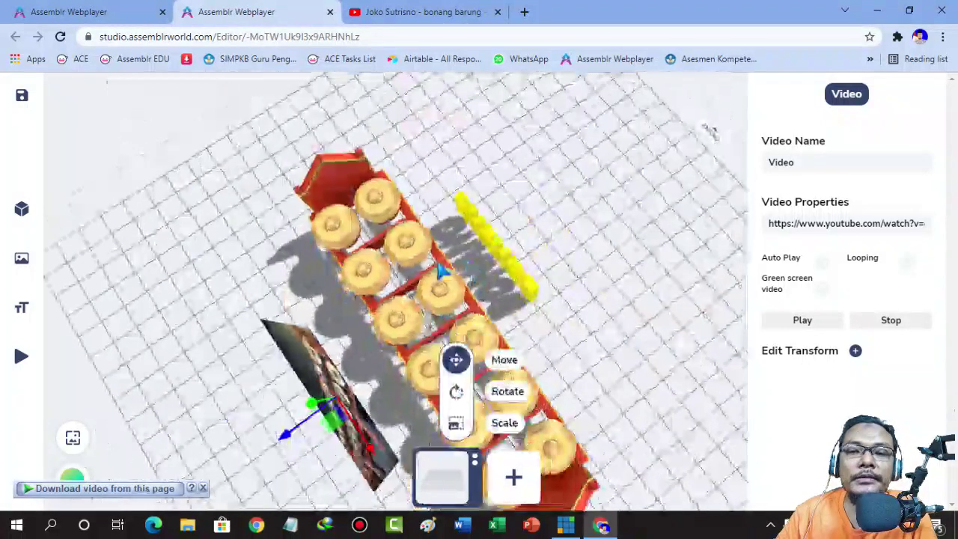
left_click_drag(440, 271, 355, 216)
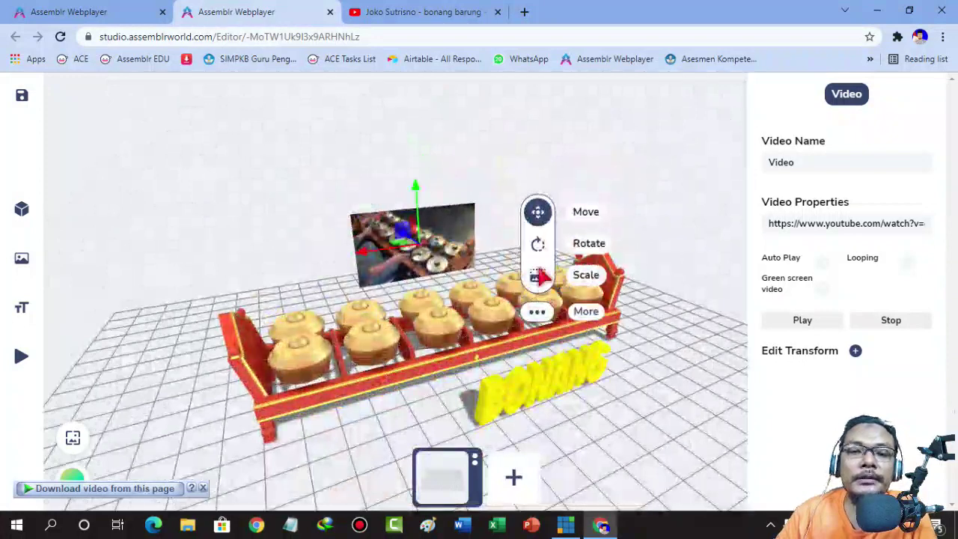
Scale the video panel up proportionally into a large backdrop roughly as wide as the bonang.
left_click(538, 275)
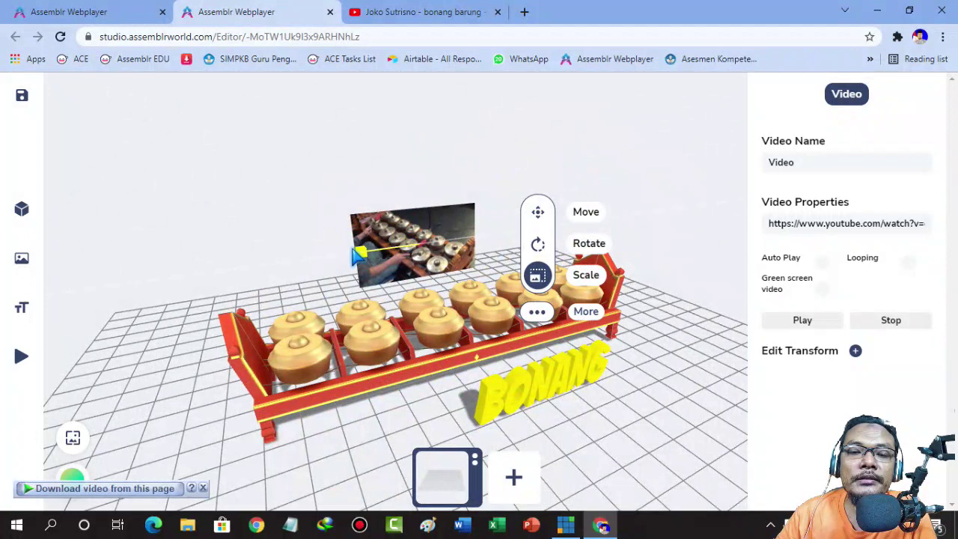
left_click_drag(357, 256, 307, 260)
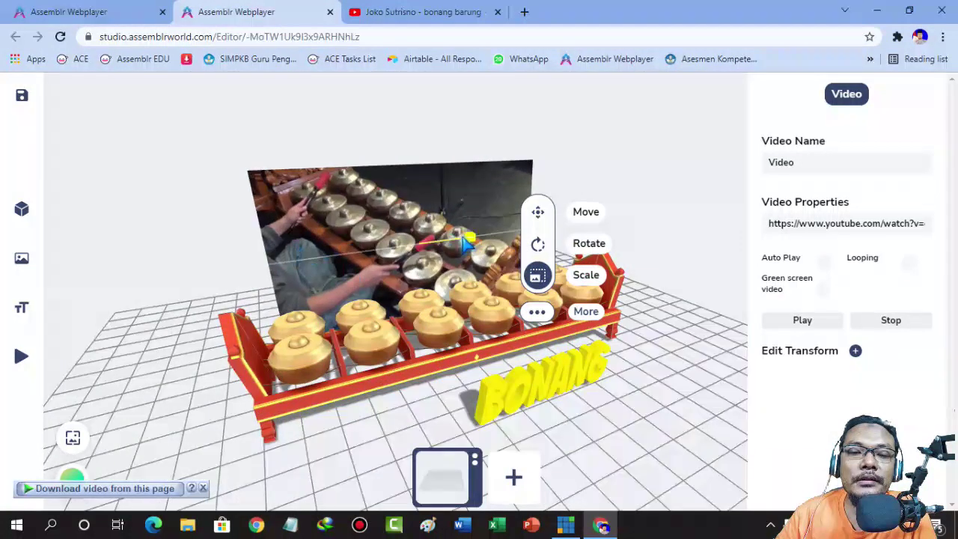
left_click_drag(438, 249, 490, 237)
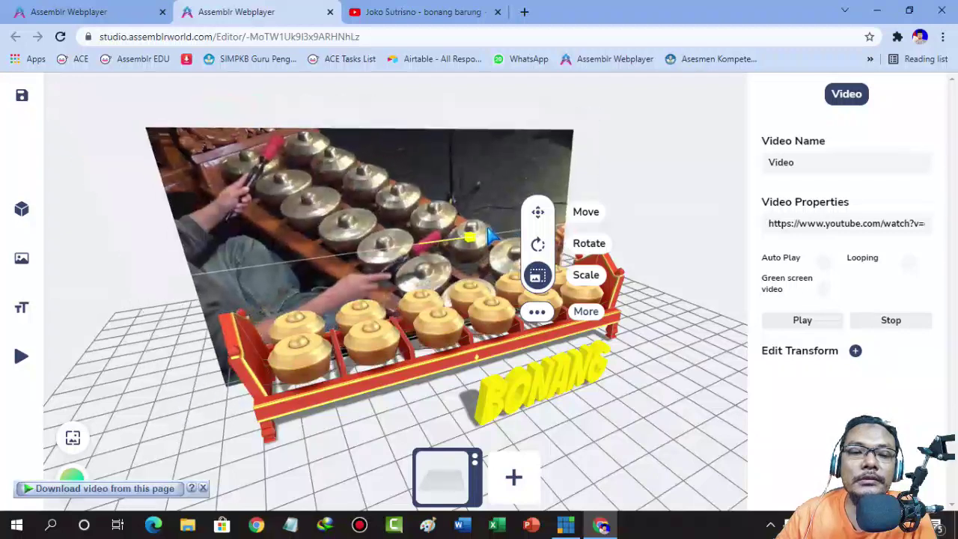
left_click_drag(625, 397, 605, 466)
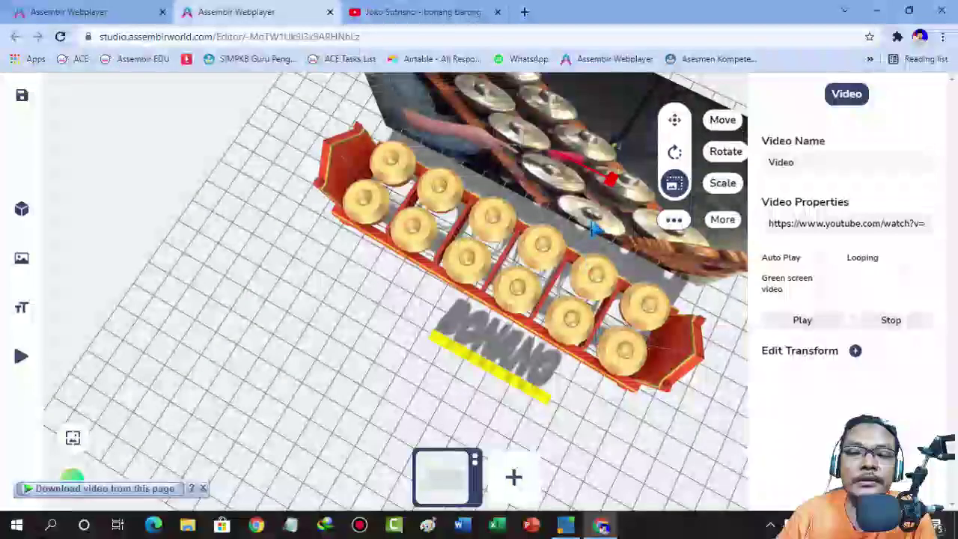
left_click_drag(594, 230, 569, 201)
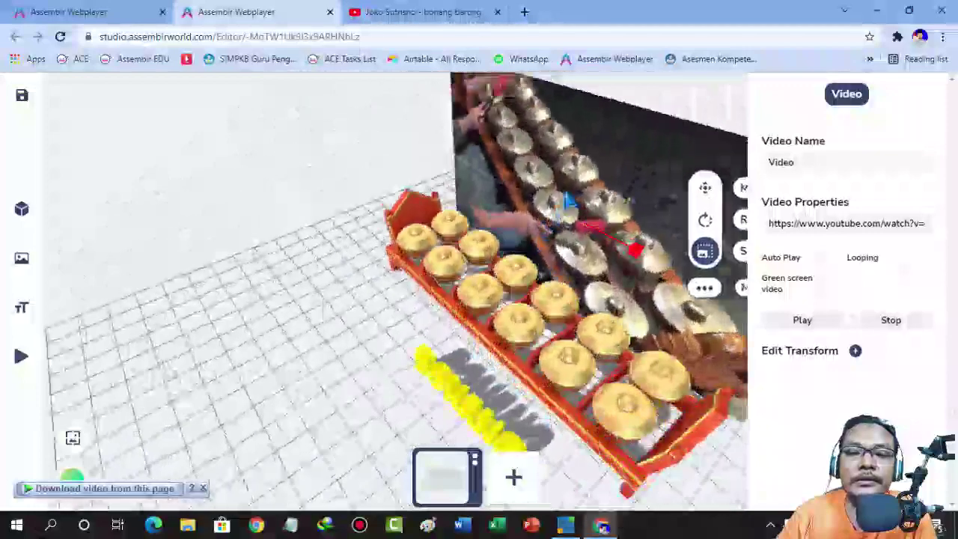
Move the video panel farther back along its depth axis to leave clear space between it and the bonang.
left_click(712, 193)
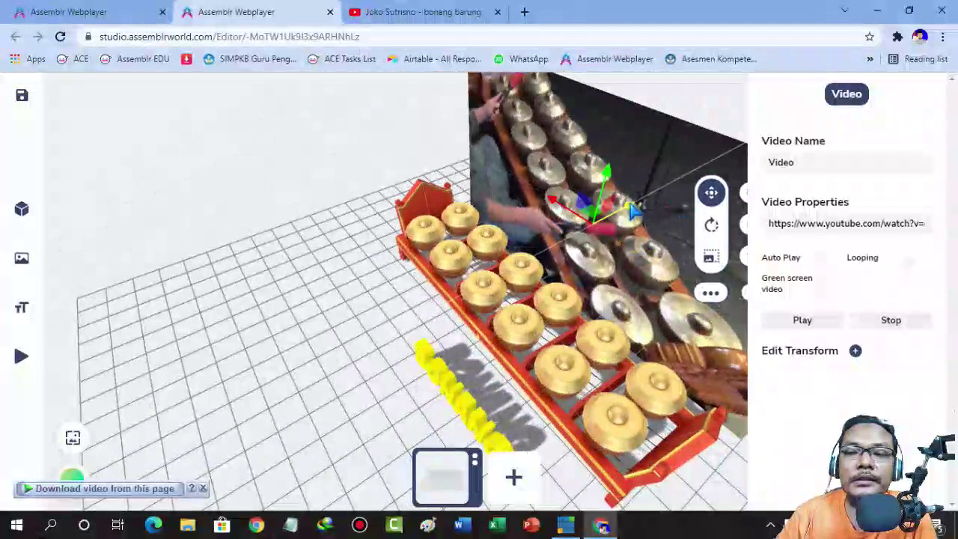
left_click_drag(632, 212, 674, 127)
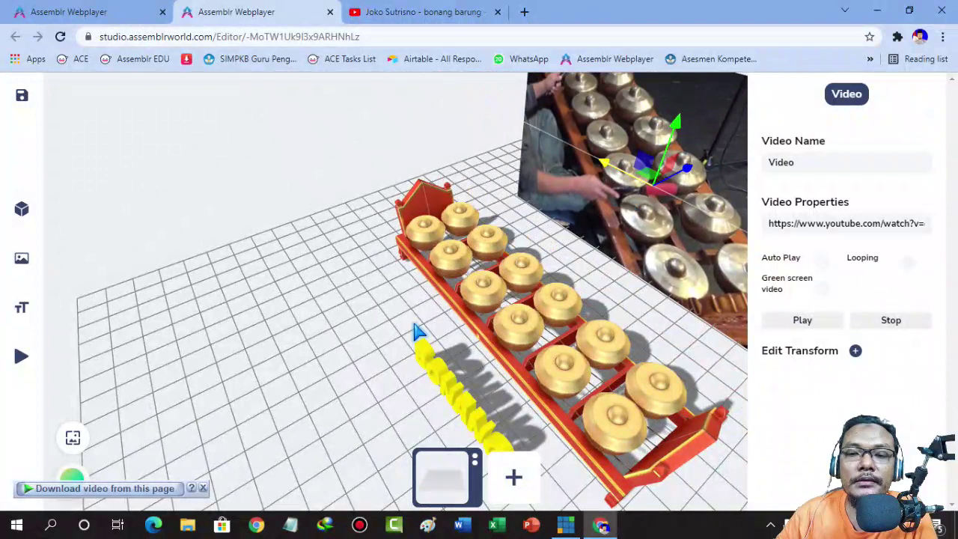
left_click_drag(418, 331, 390, 200)
left_click(391, 201)
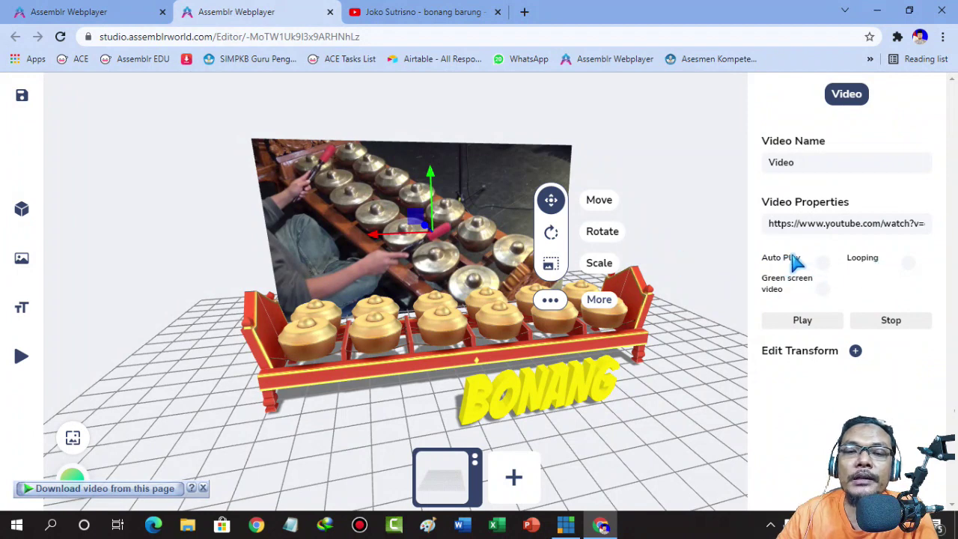
Turn on Auto Play for the video and play it on the panel behind the bonang.
left_click(822, 262)
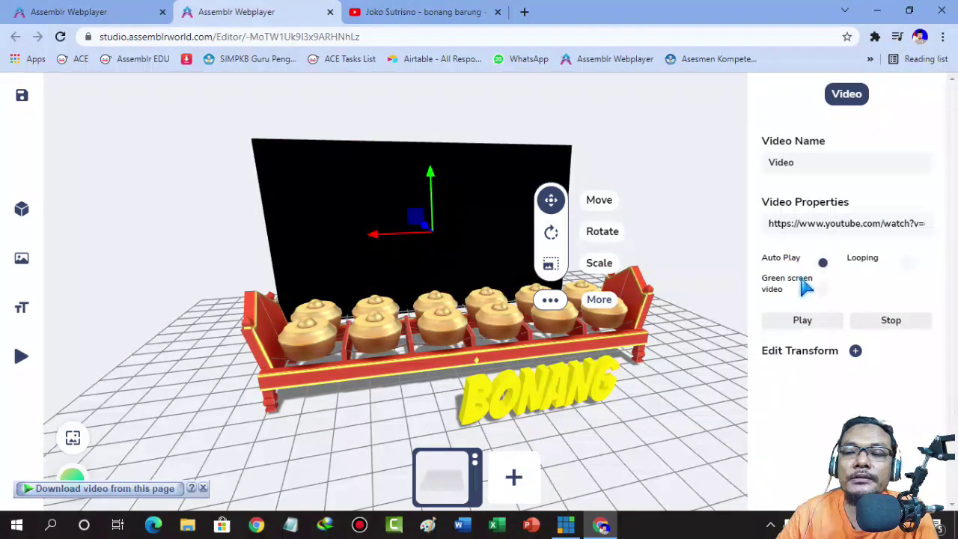
left_click(804, 324)
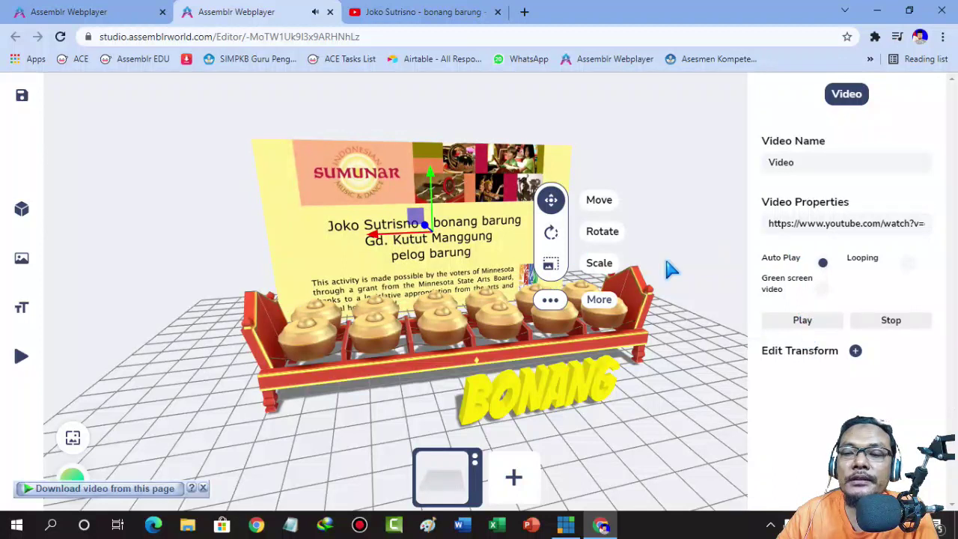
left_click_drag(671, 270, 684, 272)
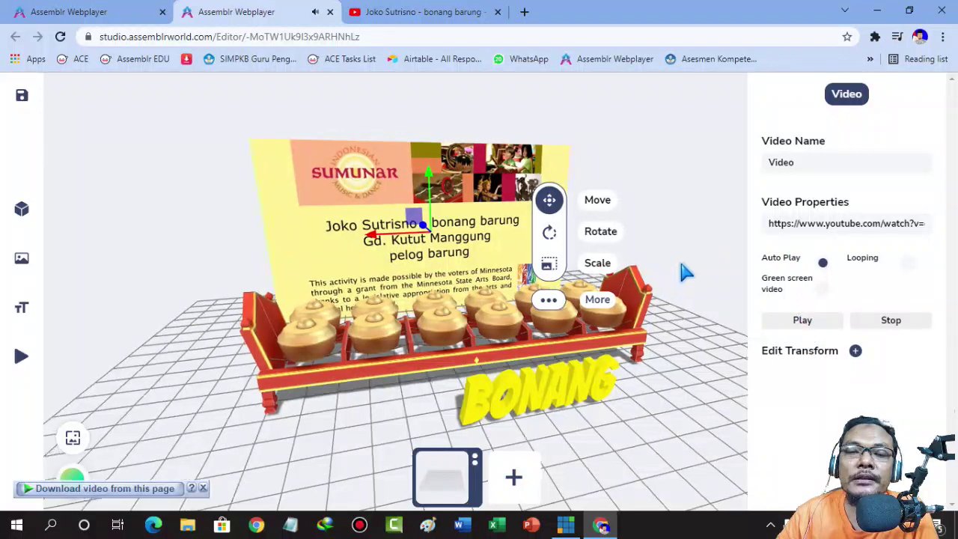
left_click(642, 383)
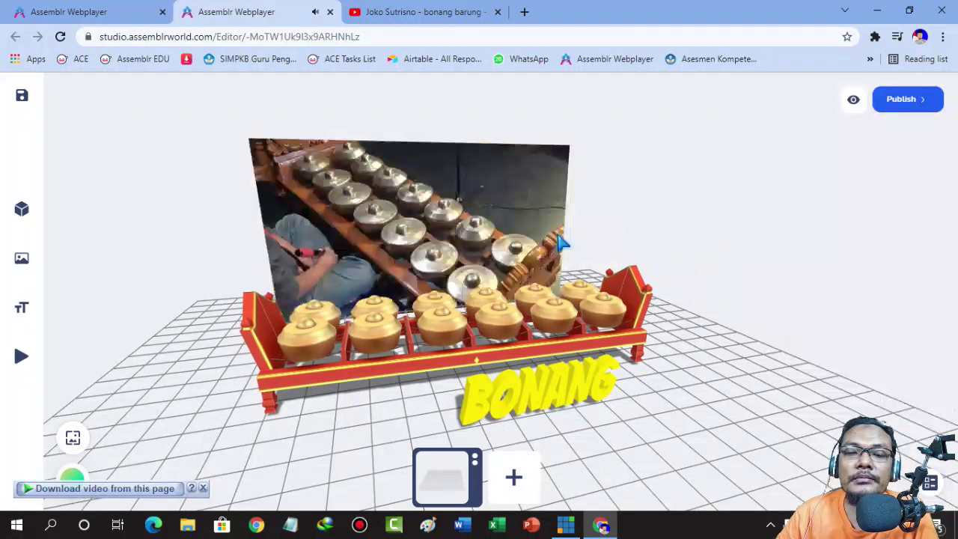
Select the video panel again, trigger playback once more, and turn off its Auto Play option.
left_click(464, 226)
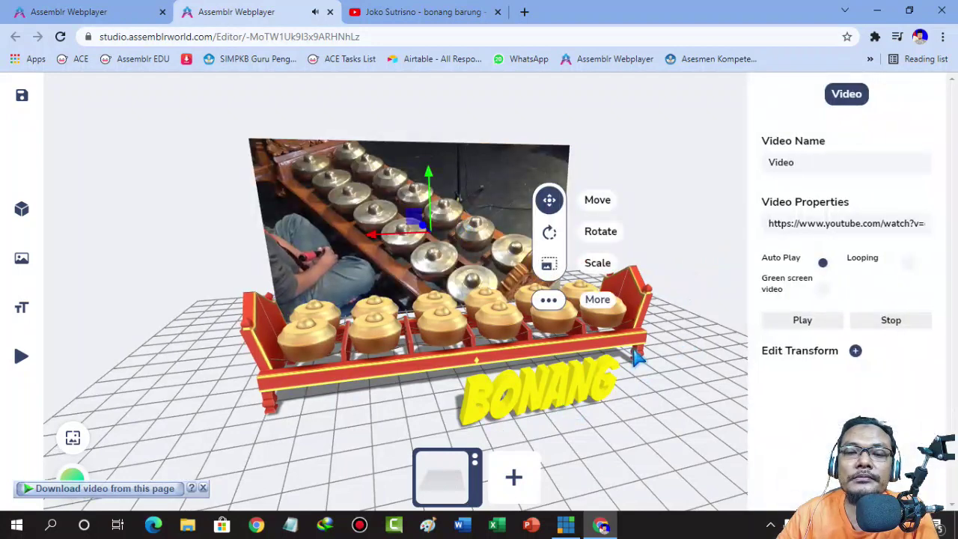
left_click(797, 319)
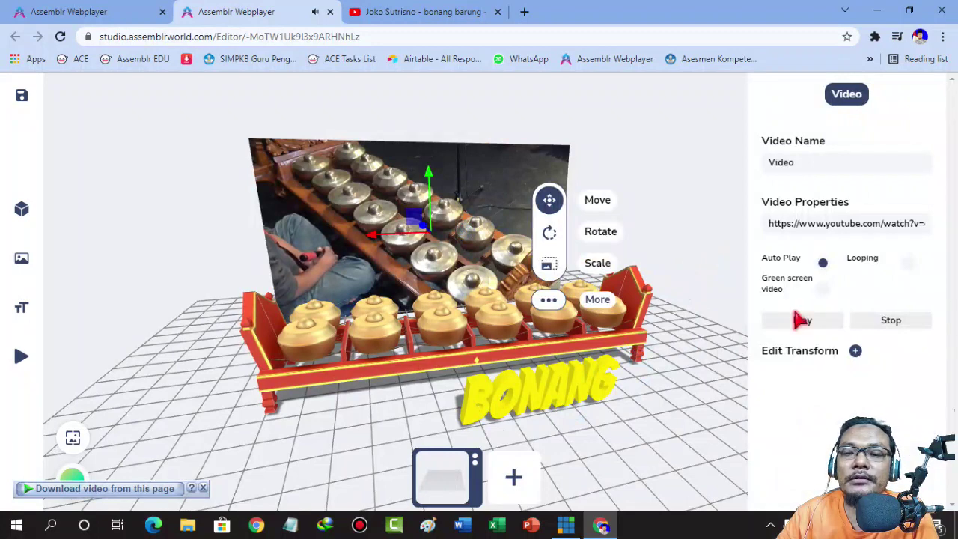
left_click(782, 260)
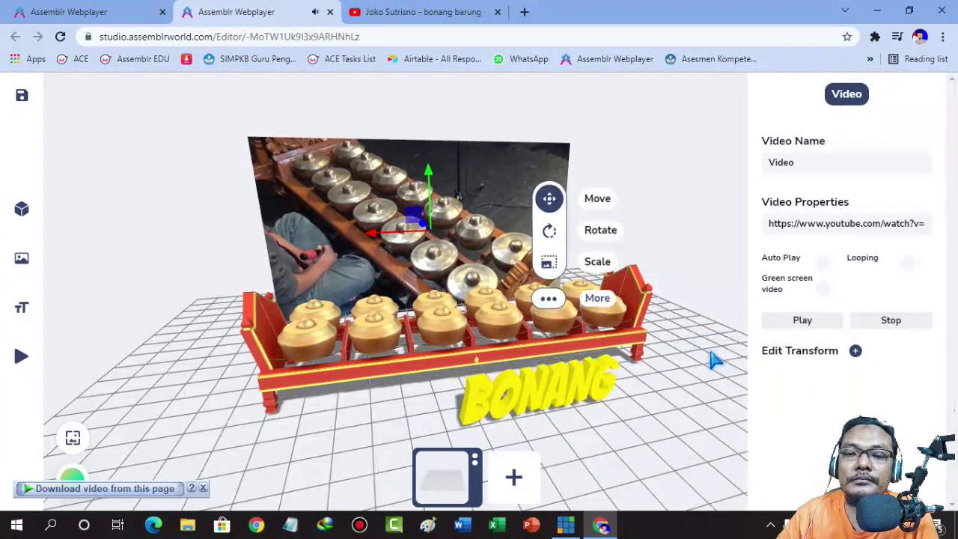
left_click(707, 318)
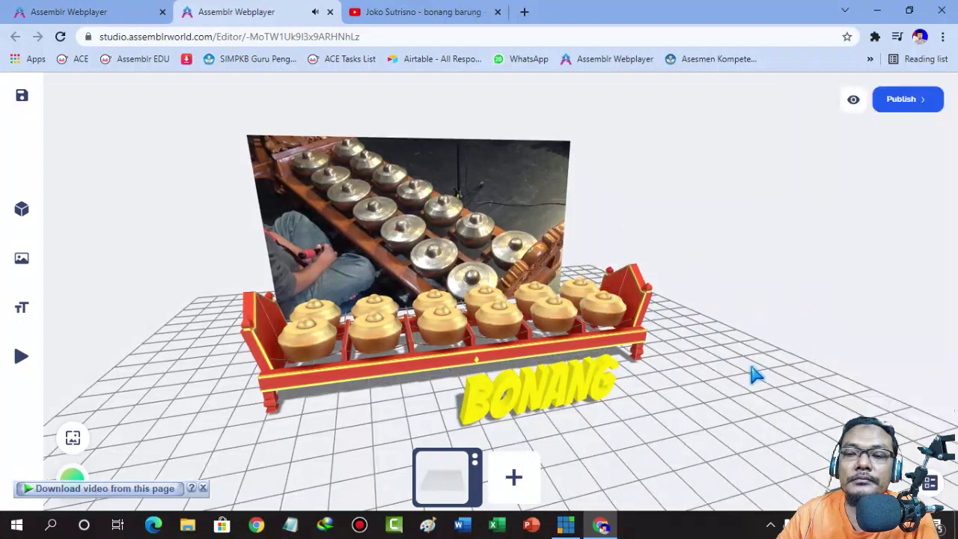
Save the project under the name BONANG.
left_click(509, 215)
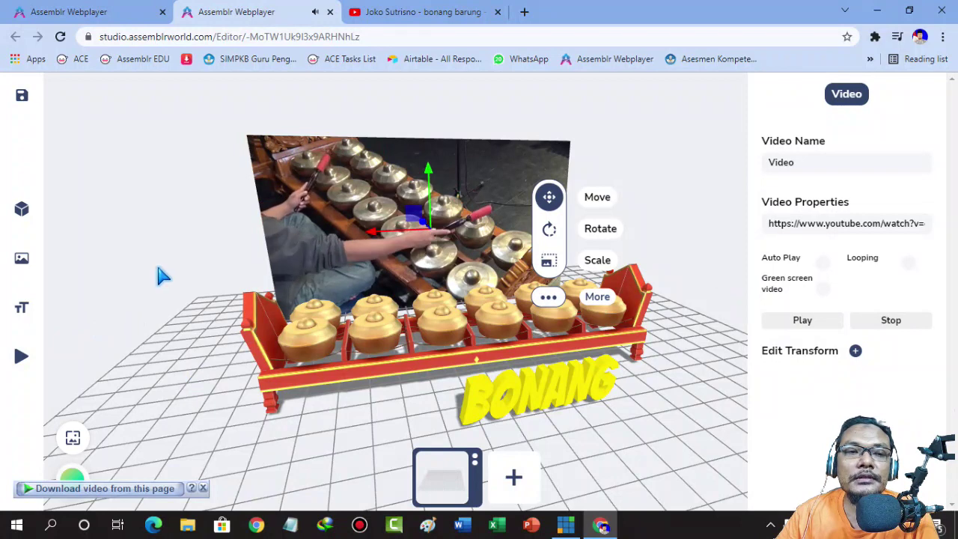
mouse_move(25, 103)
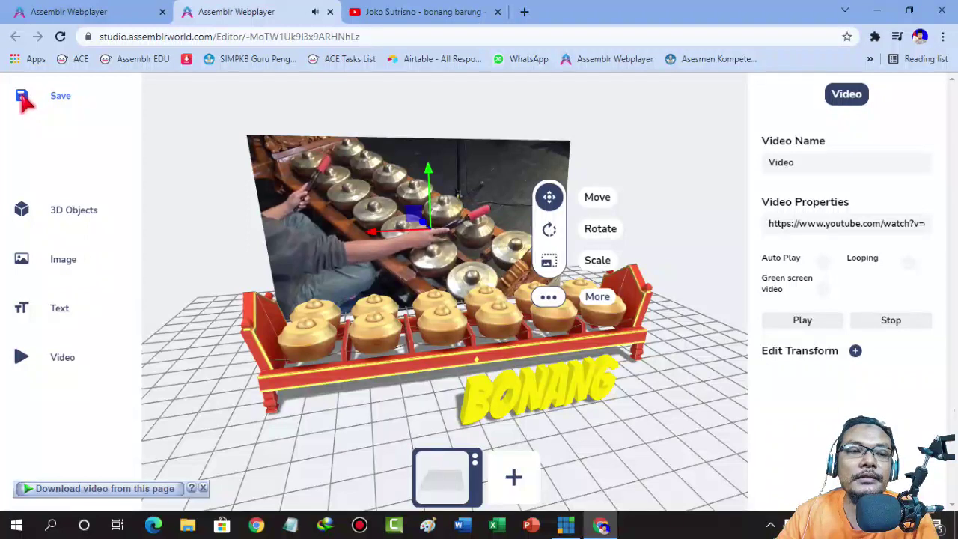
left_click(22, 98)
left_click(419, 289)
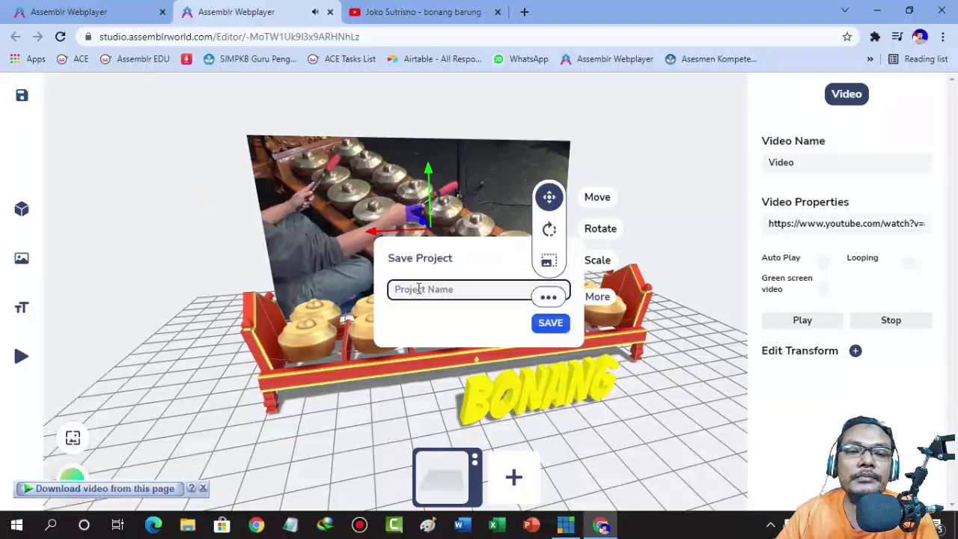
type("BON")
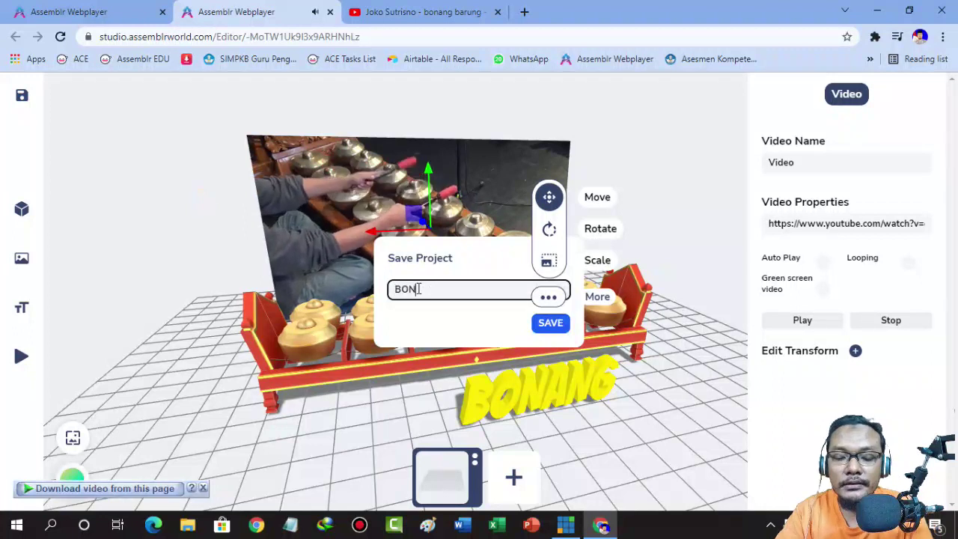
type("ANG")
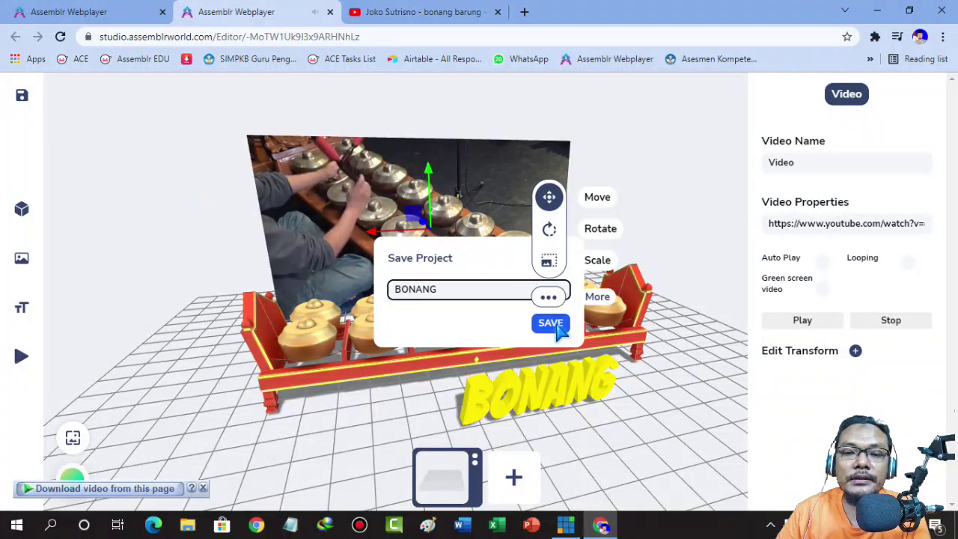
left_click(552, 324)
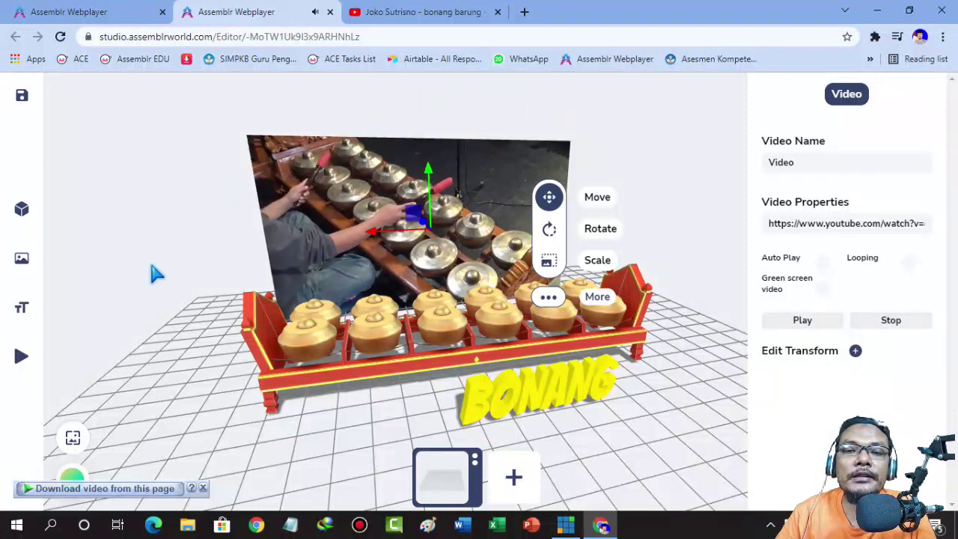
mouse_move(26, 196)
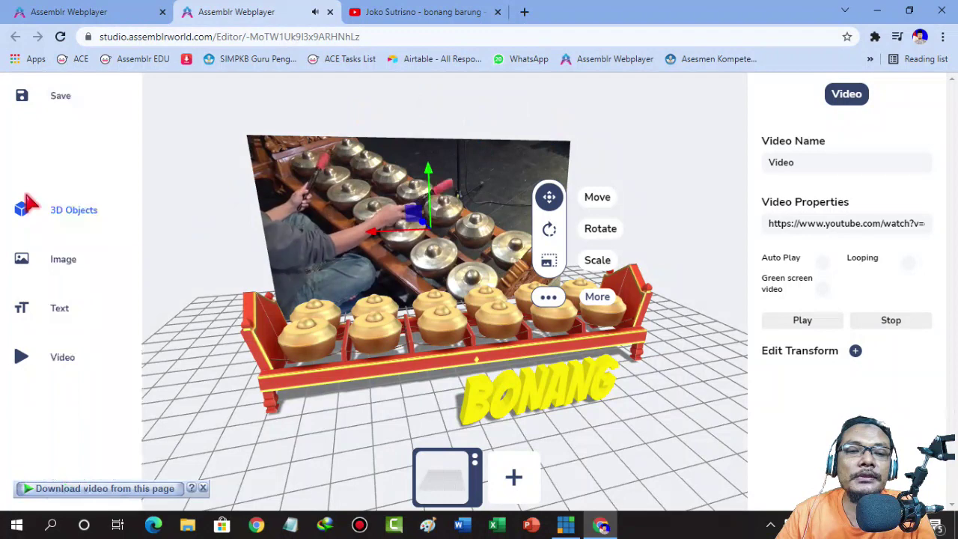